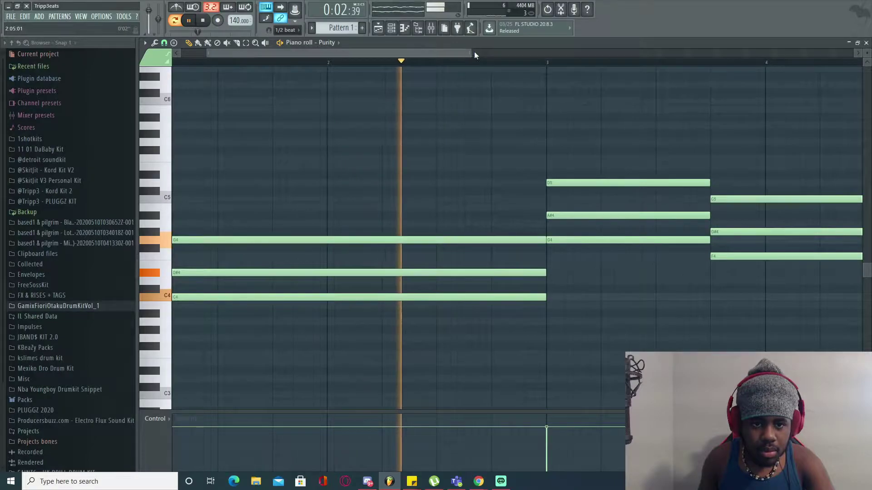
Add a G5 note above the chords, sustained from beat 3 of bar 3 to the end of bar 4
click(411, 128)
key(space)
drag(474, 128, 474, 148)
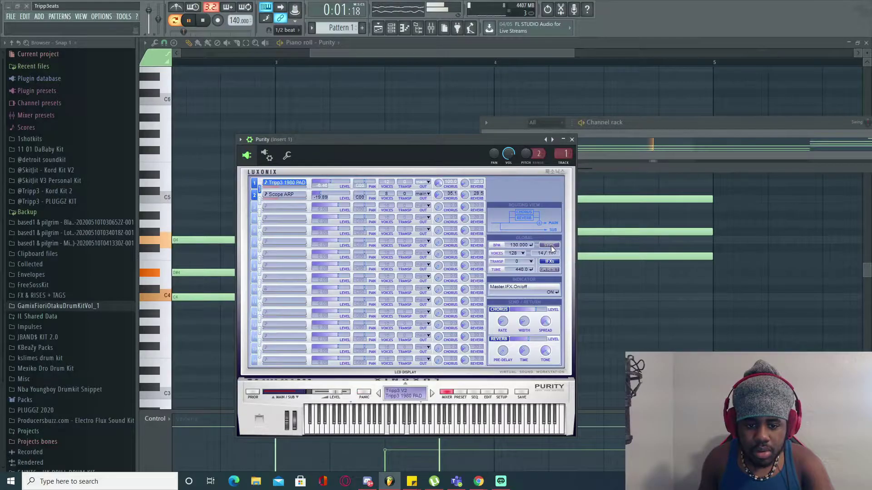
Close the Purity plugin window and set the project tempo to 130 BPM
drag(467, 142, 577, 150)
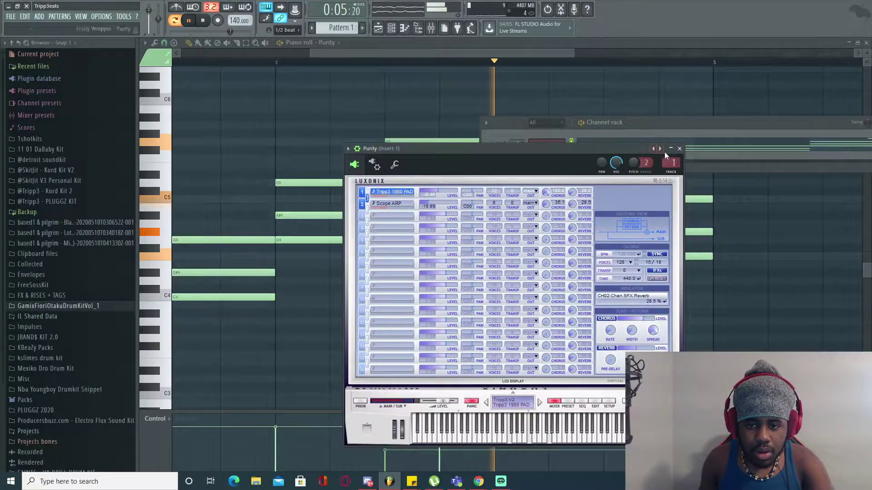
click(677, 149)
drag(405, 53, 277, 56)
drag(228, 21, 229, 30)
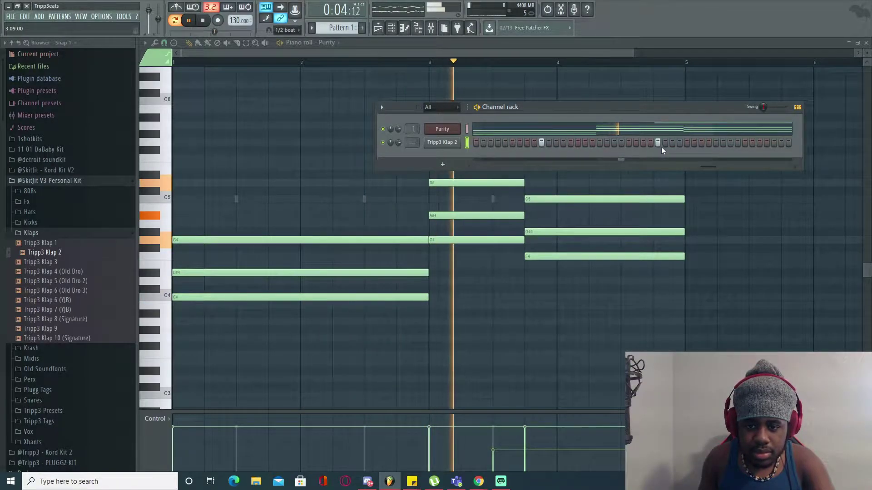
Finish the Tripp3 Klap 2 pattern and add Tripp3 Hat 1 as a new channel filled on every second step
click(708, 142)
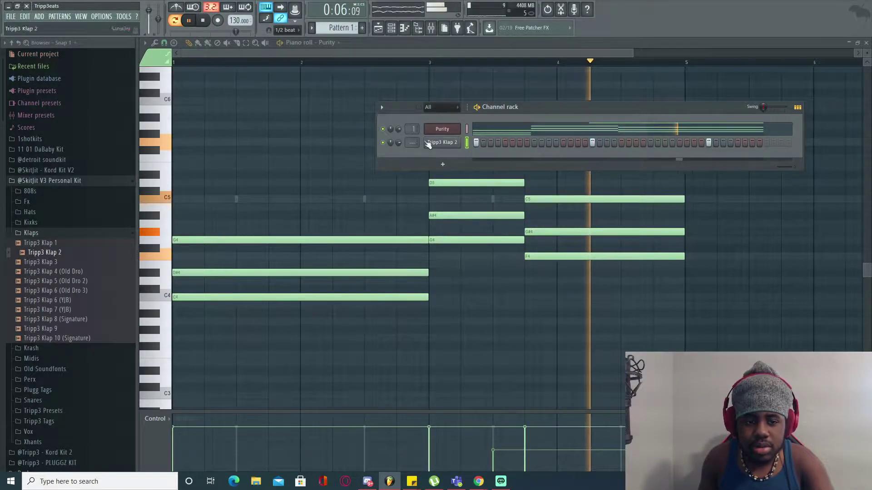
click(68, 213)
drag(41, 222, 443, 157)
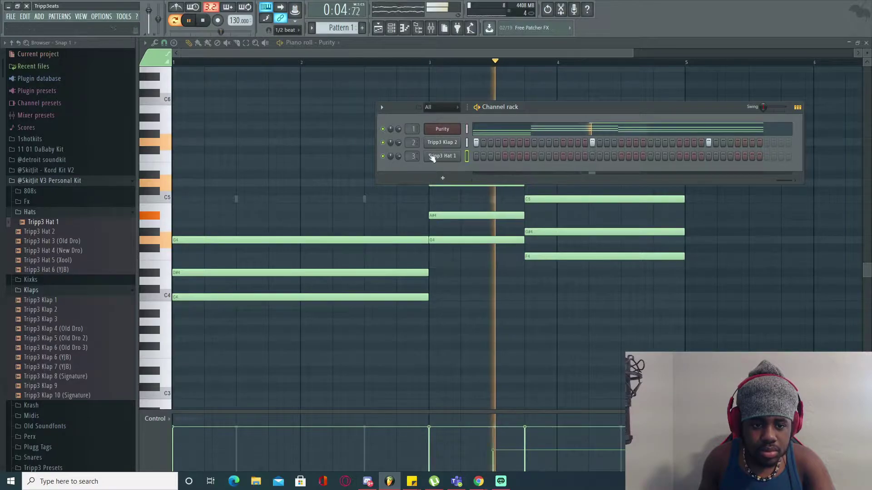
right_click(456, 155)
click(559, 185)
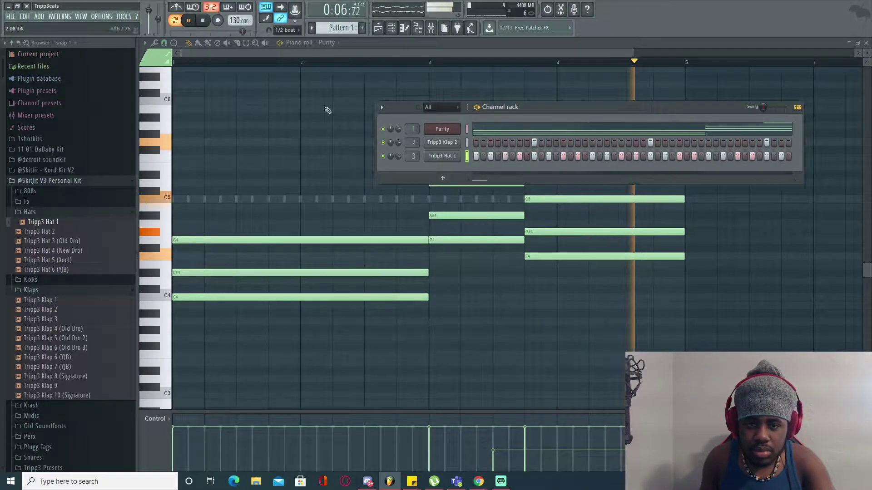
In the Tripp3 Hat 1 piano roll, create a fast four-note roll on beat 3 of bar 1 and a two-note split on beat 2 of bar 2
click(328, 43)
click(336, 78)
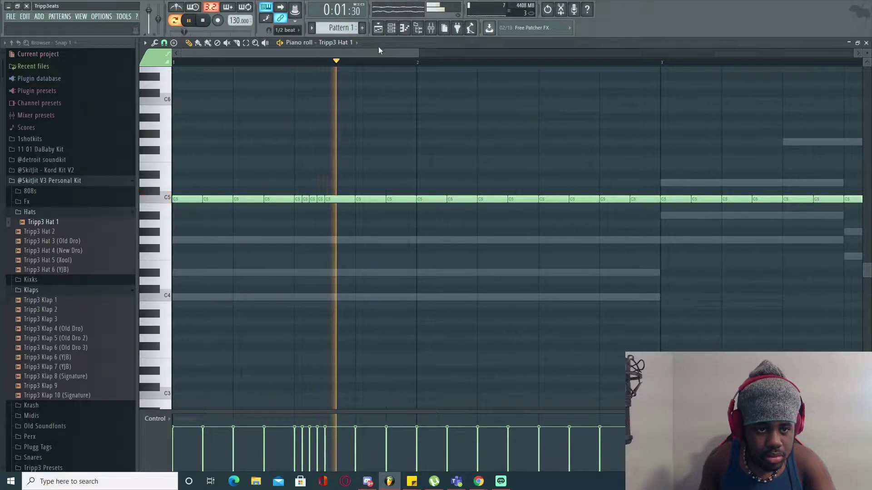
drag(378, 52, 449, 63)
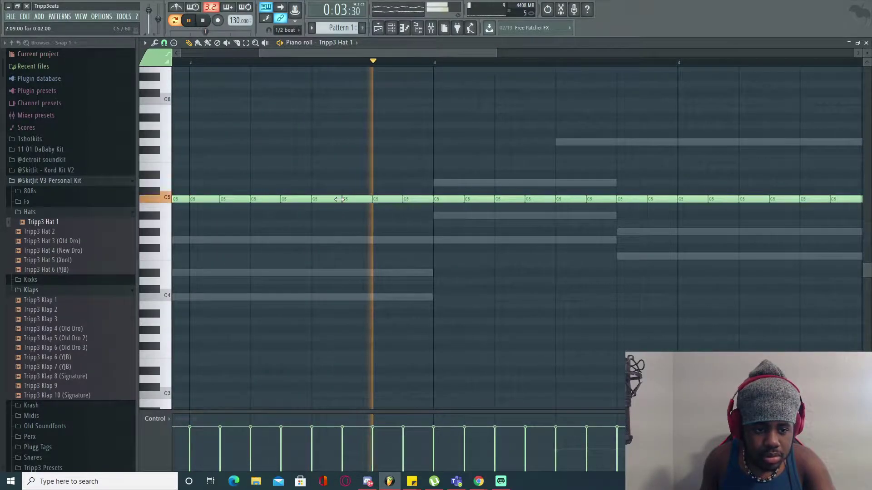
click(192, 63)
key(space)
key(space)
drag(279, 200, 266, 200)
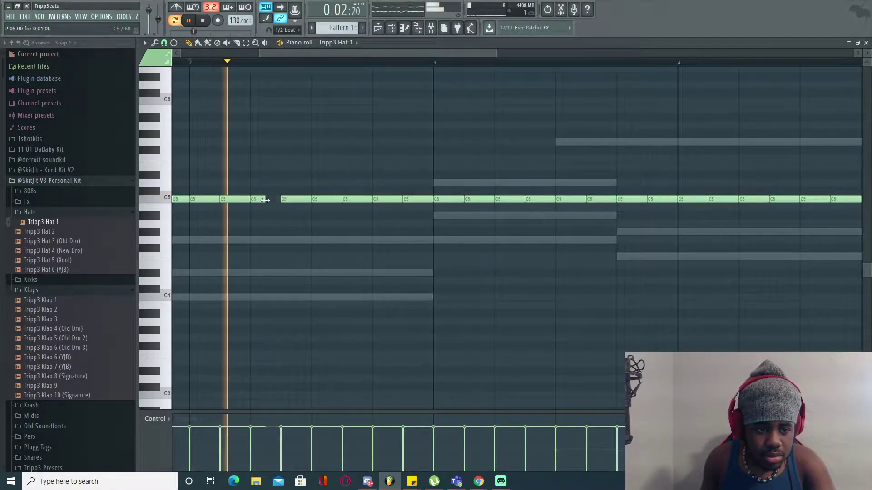
key(space)
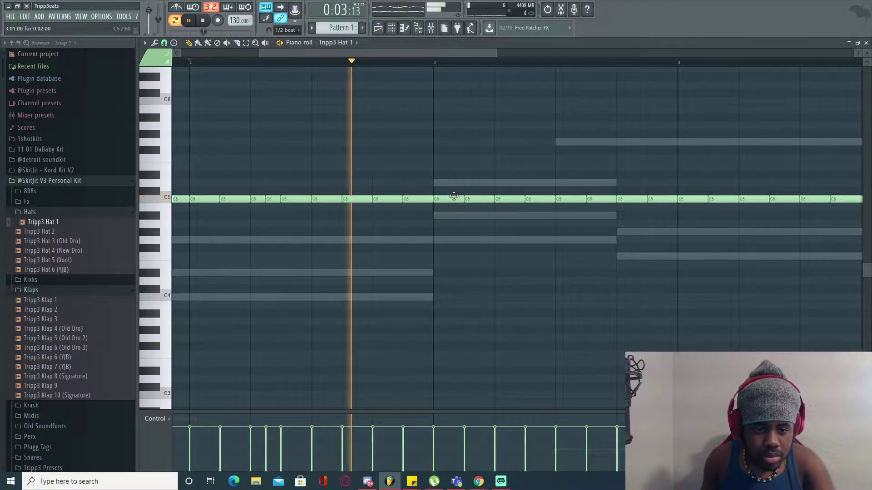
Split the hat on beat 1 of bar 3 into a fast four-note roll
drag(460, 197, 444, 200)
key(space)
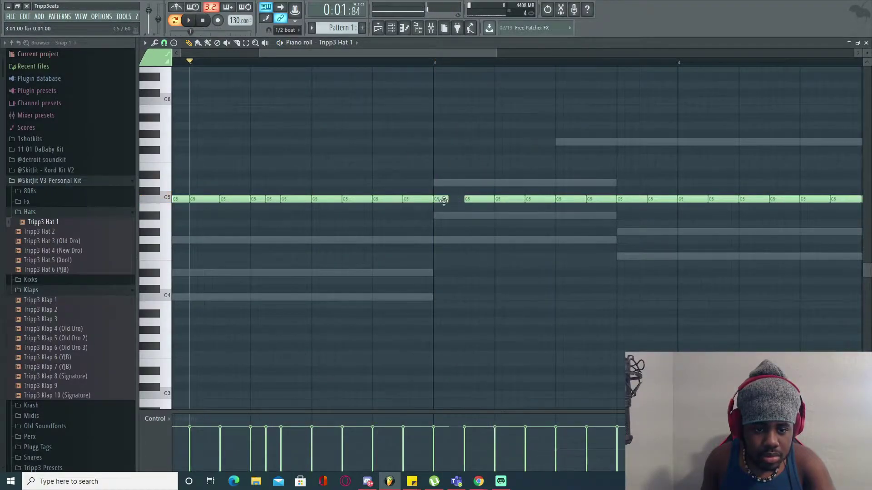
drag(458, 196, 458, 199)
Split the hats on beat 4 of bar 3 into four even one-step C5 notes
drag(464, 53, 524, 61)
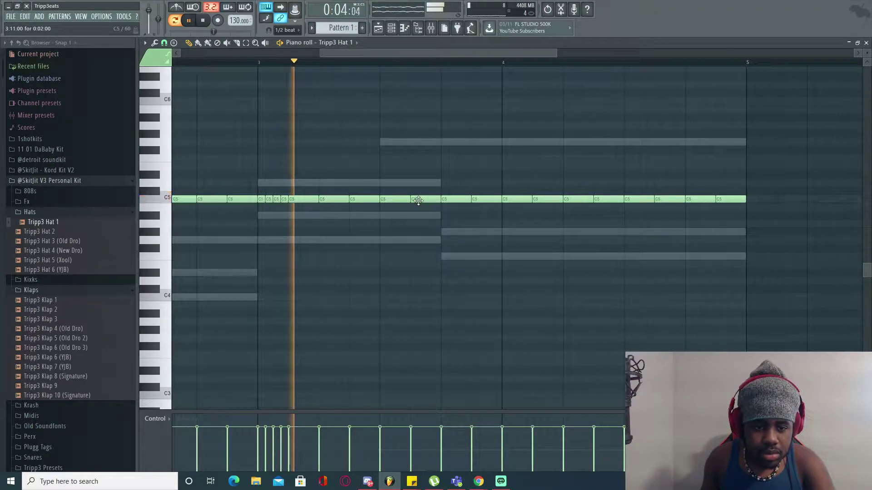
drag(467, 200, 458, 199)
right_click(479, 198)
click(476, 207)
key(space)
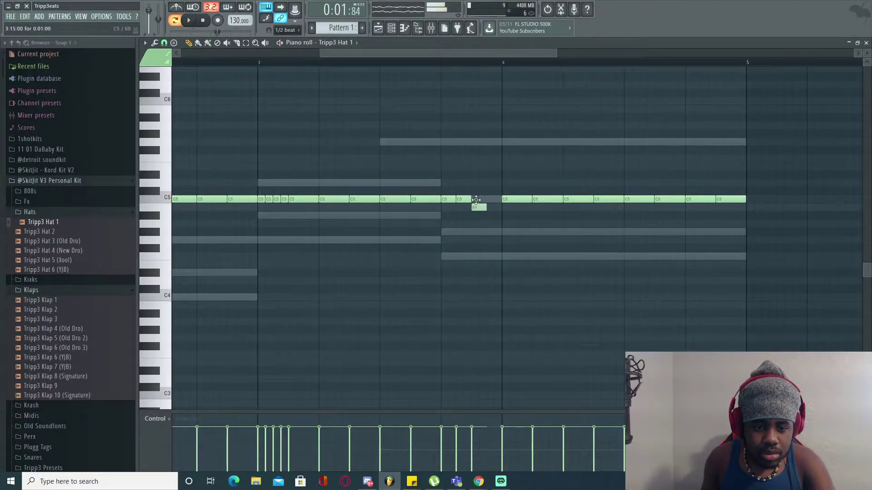
click(263, 62)
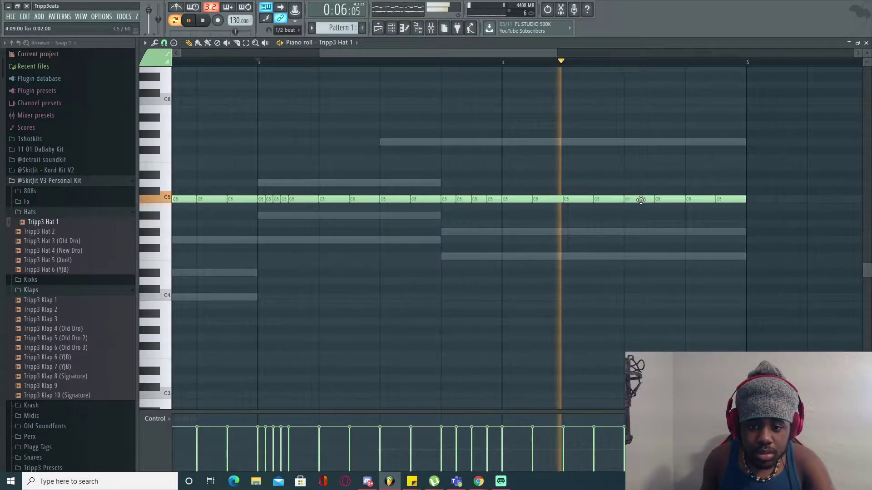
Split the last hat of bar 4 into two one-step notes
click(507, 64)
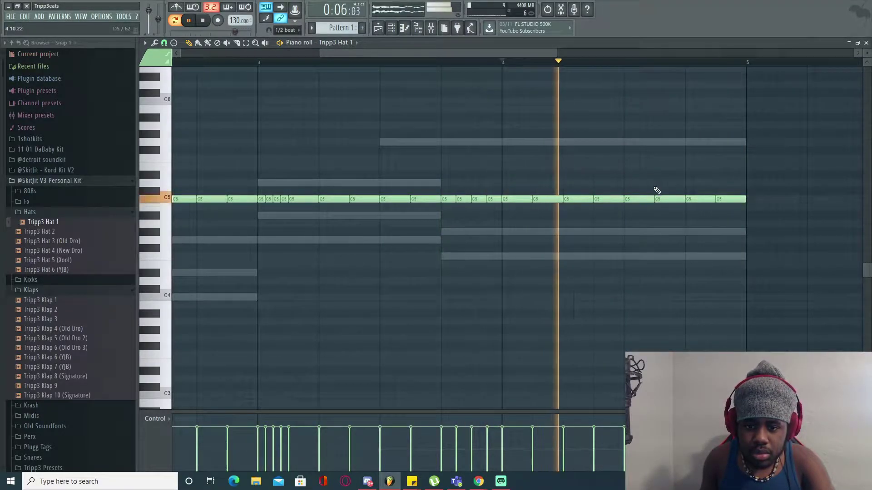
mouse_move(683, 201)
mouse_down()
mouse_move(673, 199)
mouse_move(686, 198)
mouse_up()
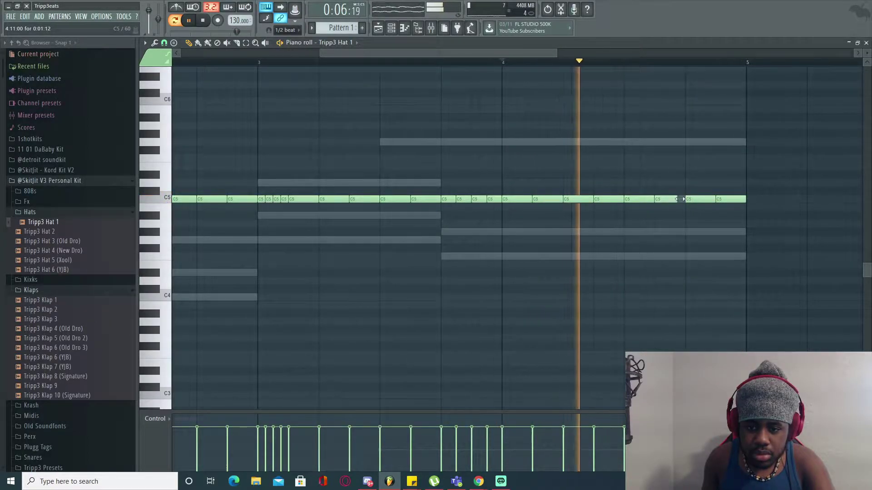
drag(745, 199, 731, 199)
click(732, 199)
Add the BC_Bandicoot_2_808 sample as a new channel and open its piano roll
drag(455, 53, 316, 52)
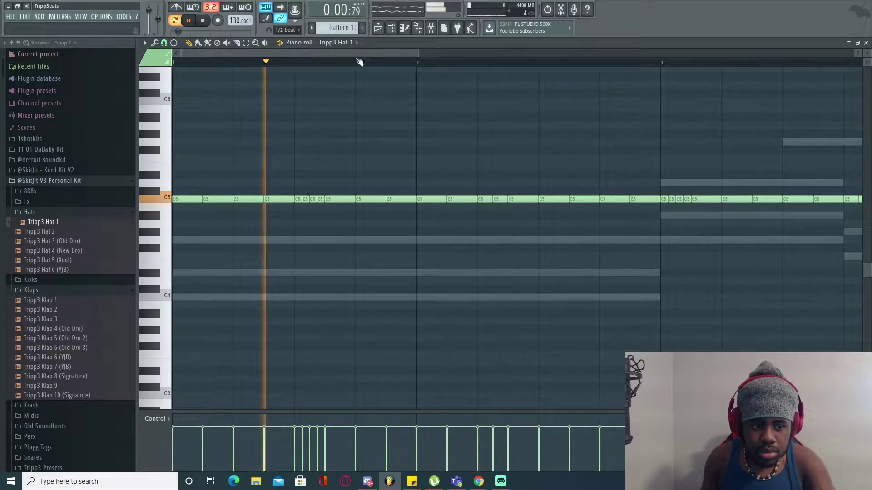
drag(418, 49, 589, 51)
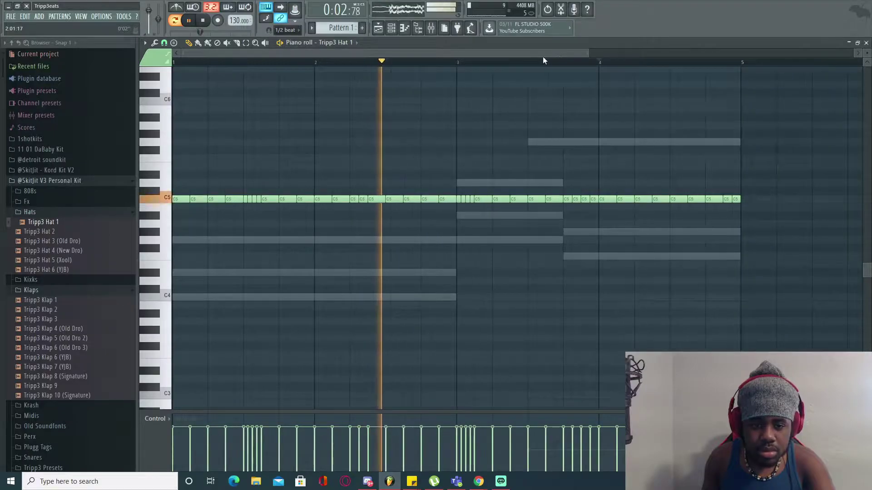
click(352, 43)
click(352, 43)
click(391, 28)
click(56, 66)
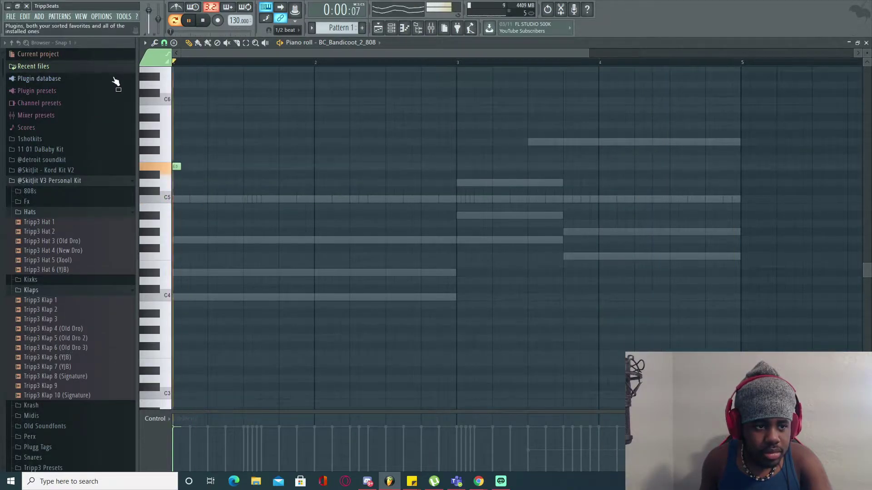
Place two-step 808 notes in bar 1: F5 on beat 1 and A#4 on beat 4
key(space)
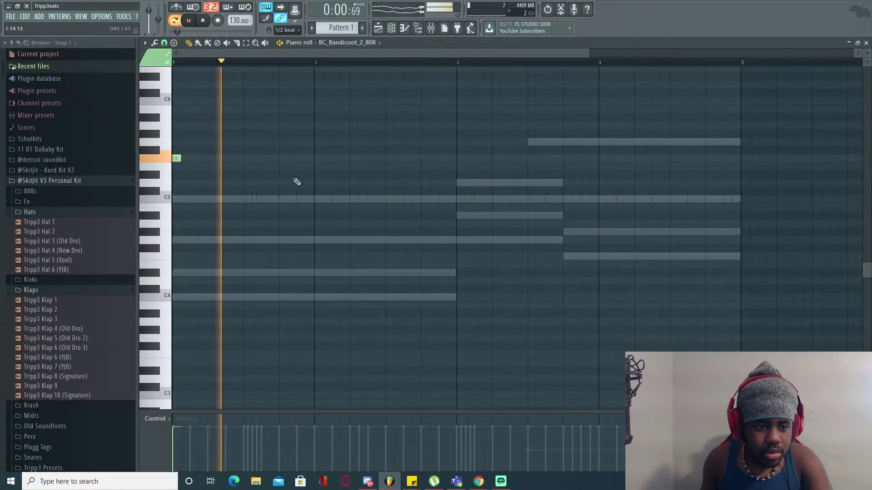
key(space)
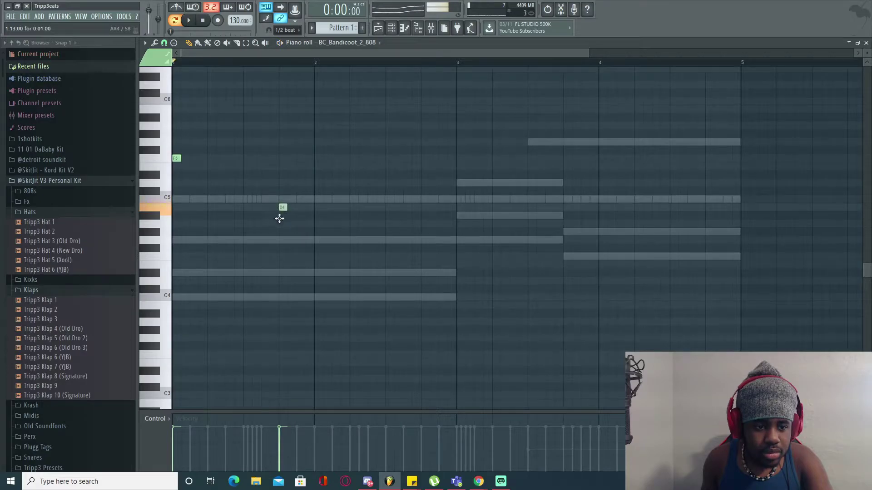
key(space)
drag(287, 216, 298, 215)
drag(180, 158, 187, 158)
Add two-step 808 notes in bar 3: F5 on steps 1 and 7, and D#5 on step 13
click(459, 183)
key(space)
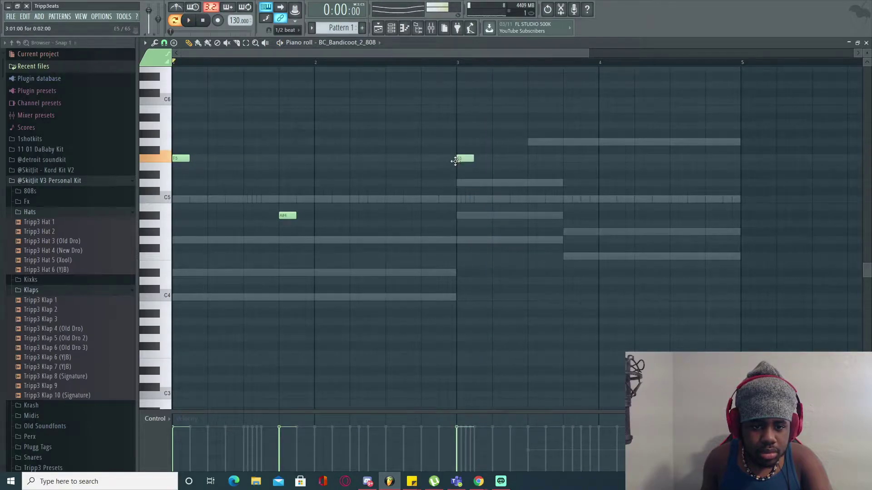
click(512, 159)
click(565, 184)
key(space)
right_click(566, 183)
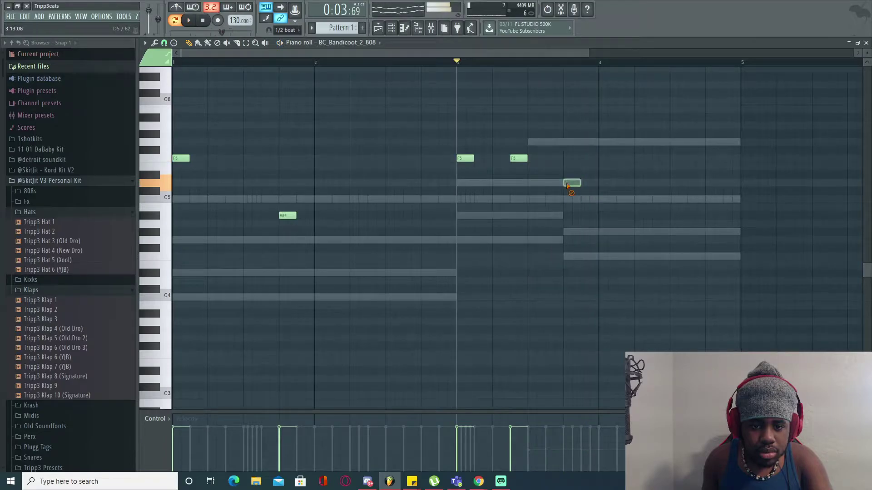
key(space)
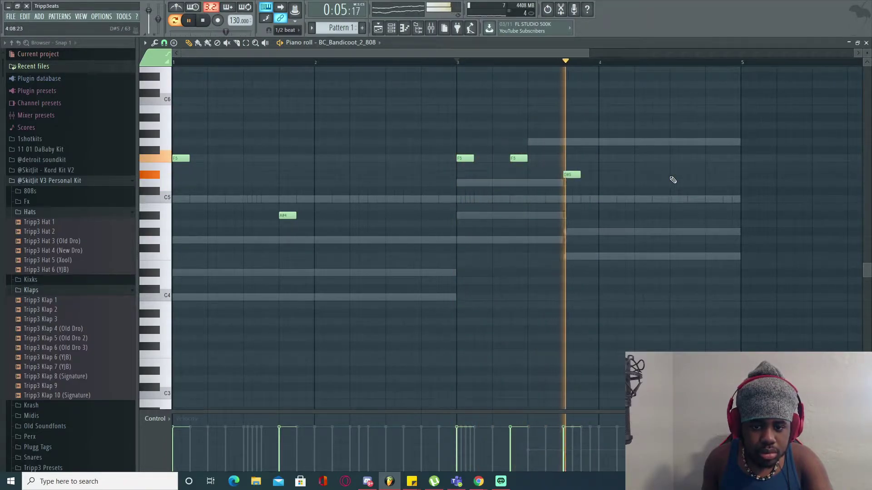
Change the first 808 note to A#4 and add an A#5 on step 15 of bar 4, followed by a half-step A#5
click(731, 118)
click(173, 216)
key(space)
key(space)
click(175, 62)
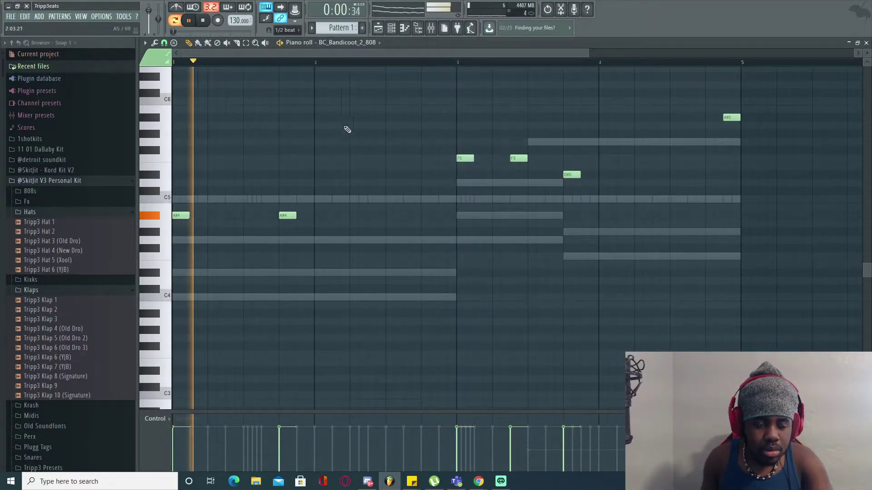
click(736, 118)
drag(748, 118, 741, 118)
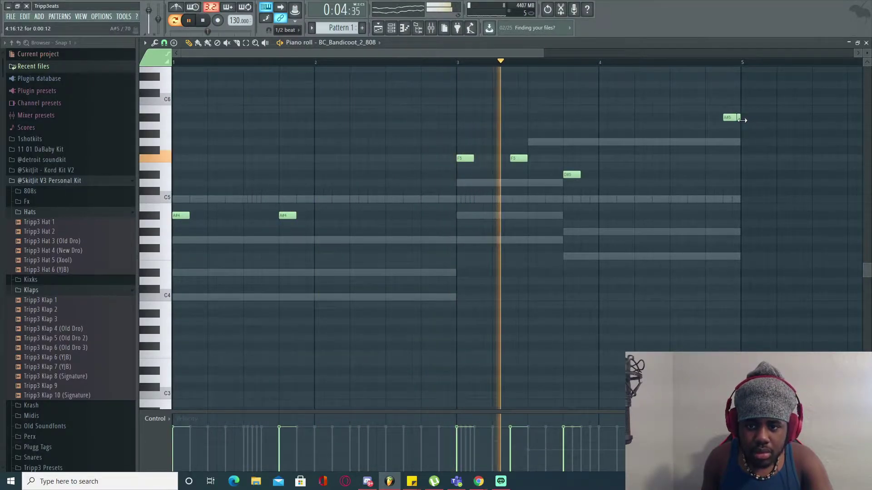
Check the channel rack and return to the BC_Bandicoot_2_808 piano roll
click(391, 28)
click(392, 27)
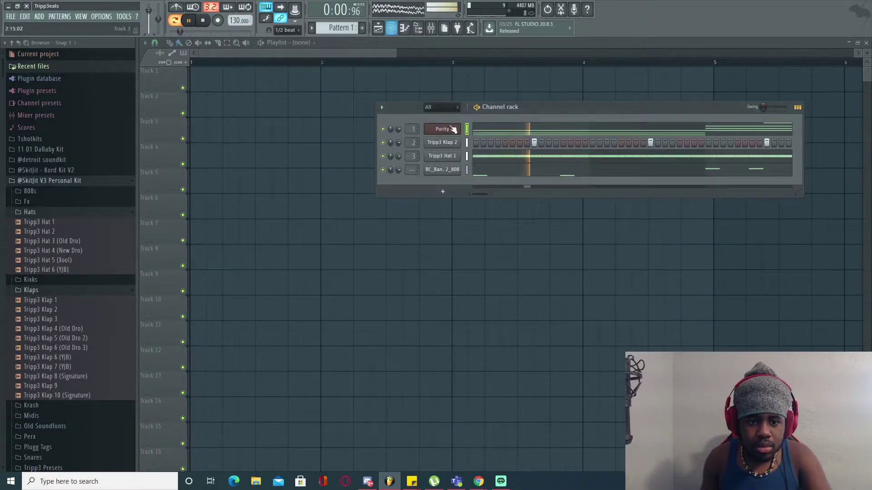
right_click(459, 169)
click(493, 220)
click(404, 29)
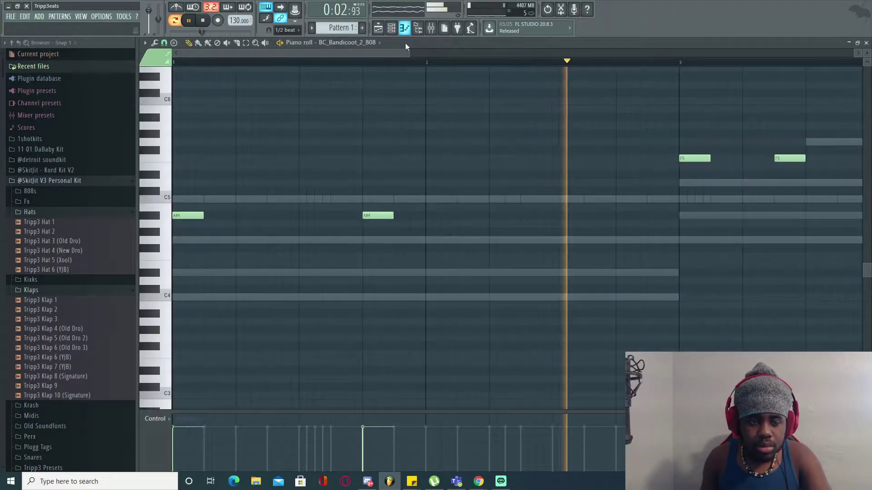
drag(409, 52, 480, 52)
Add a second Purity instrument channel to the channel rack from the recent files
click(391, 28)
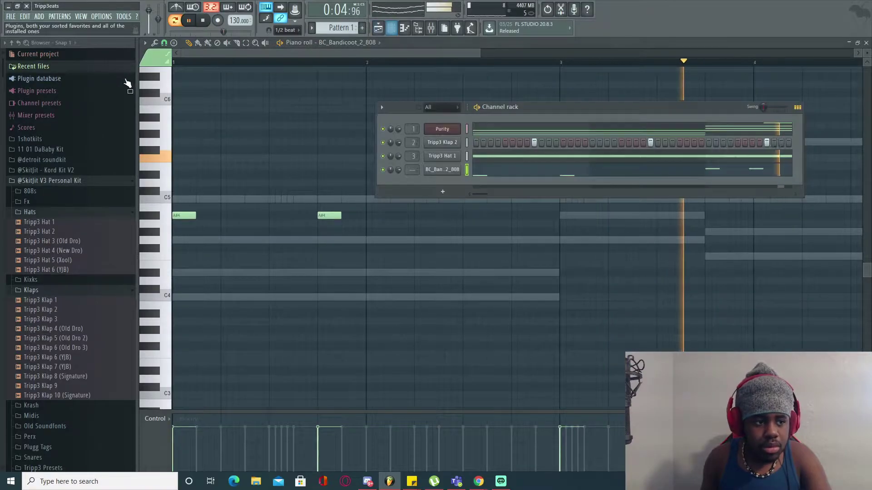
click(78, 67)
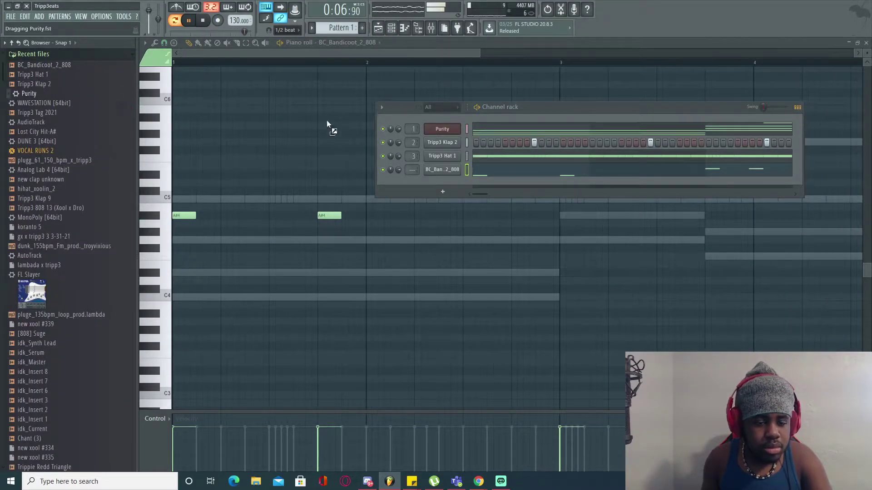
drag(469, 175, 440, 189)
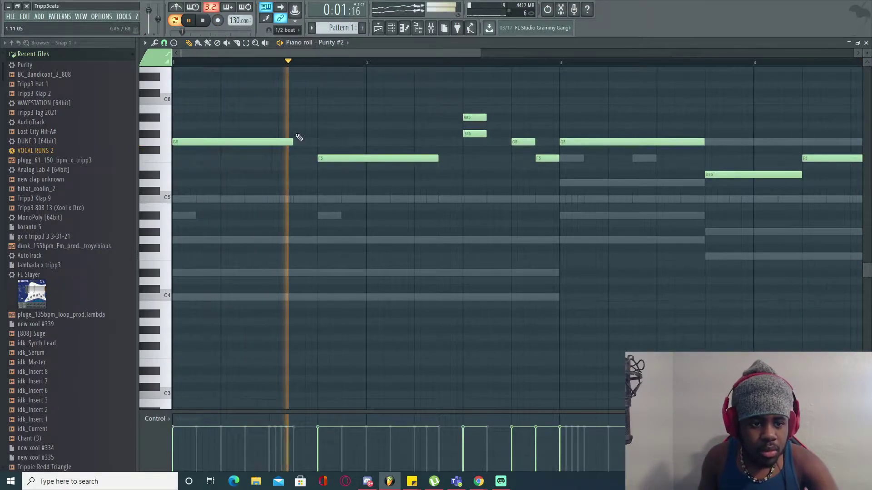
In bar 2 of the Purity #2 melody, delay the A#5 by half a step, shorten the G#5 to one step and add another G#5 on step 11
key(space)
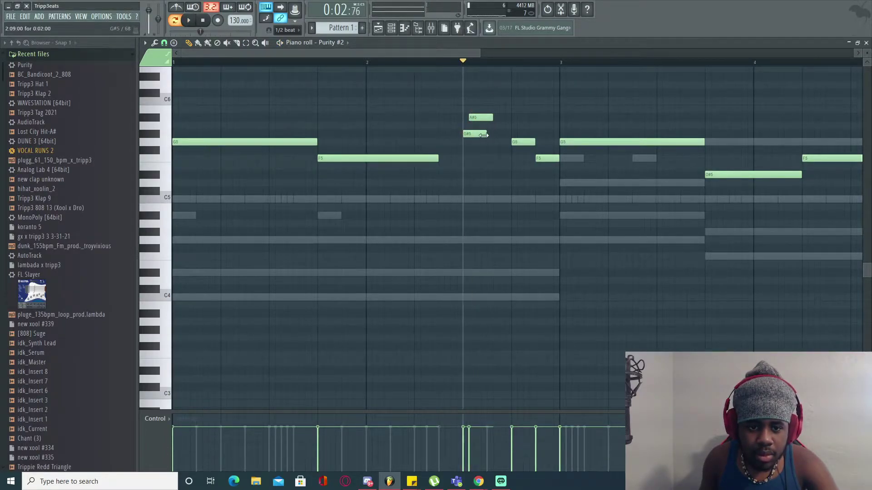
key(space)
drag(498, 134, 512, 135)
key(space)
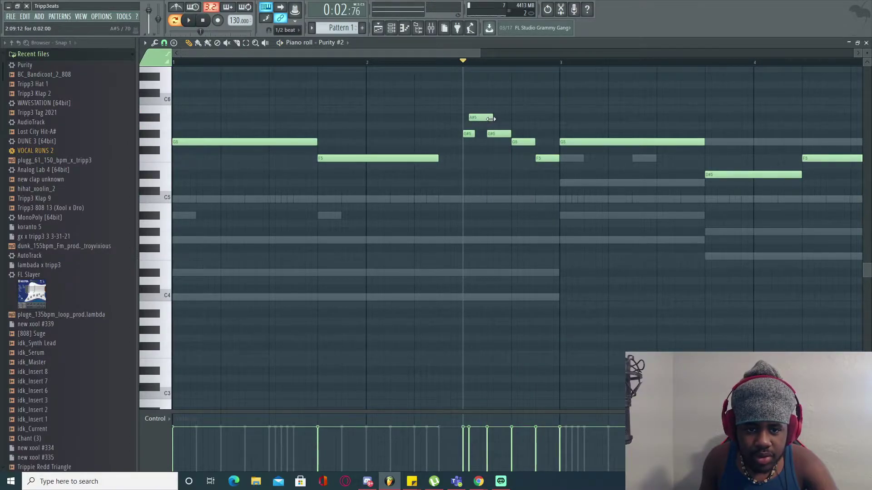
key(space)
In the mixer, raise the levels of Inserts 2, 3, 4 and 5, with Insert 5 at about 2.0 dB
click(422, 36)
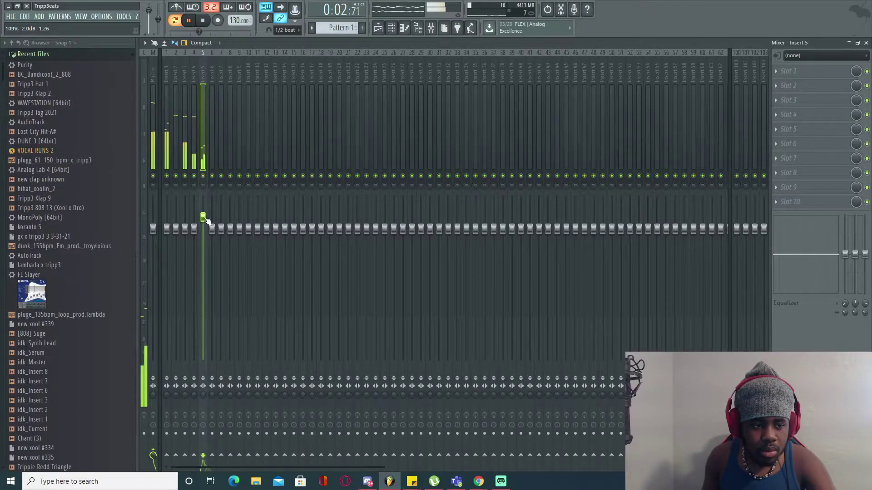
drag(185, 229, 185, 226)
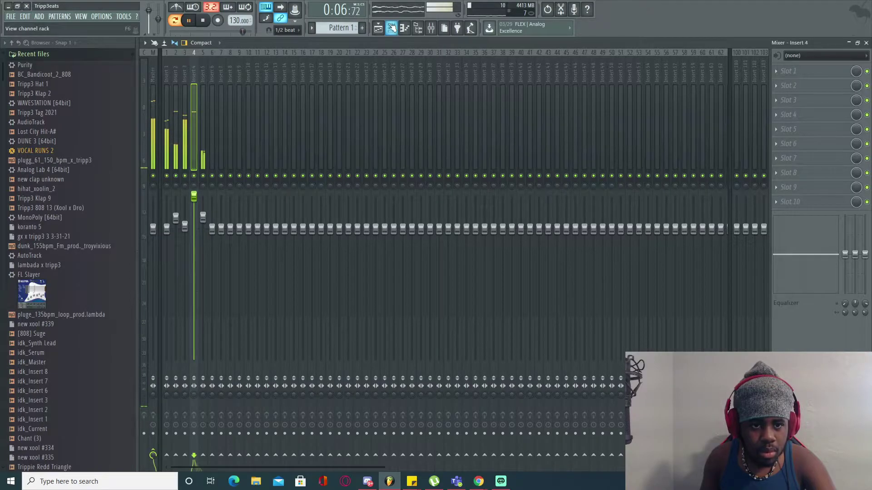
Return Insert 5's mixer level to the default and bring up the channel rack
click(391, 28)
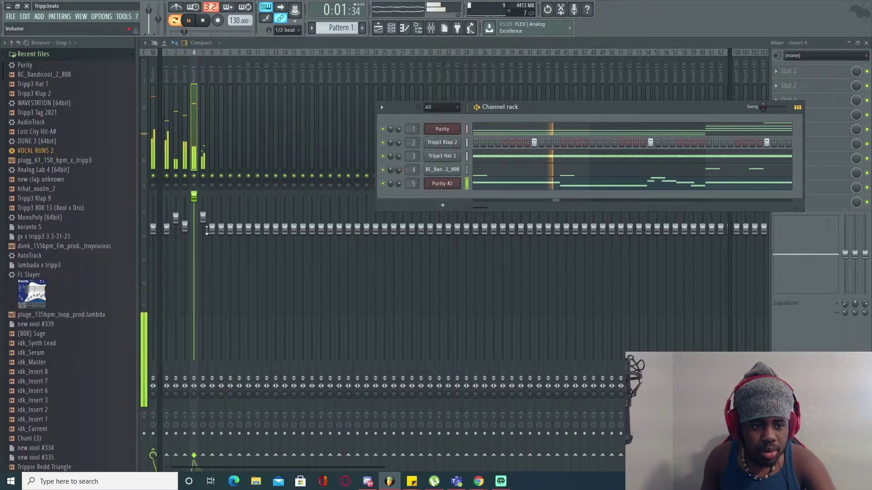
click(212, 231)
click(391, 28)
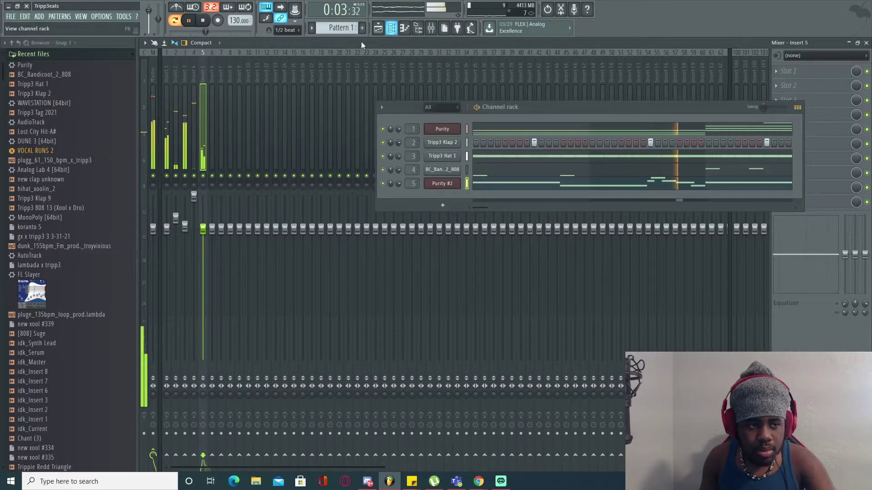
Add a third Purity instrument channel to the channel rack and lower Insert 1's mixer level to about -3.7 dB
drag(451, 199, 451, 197)
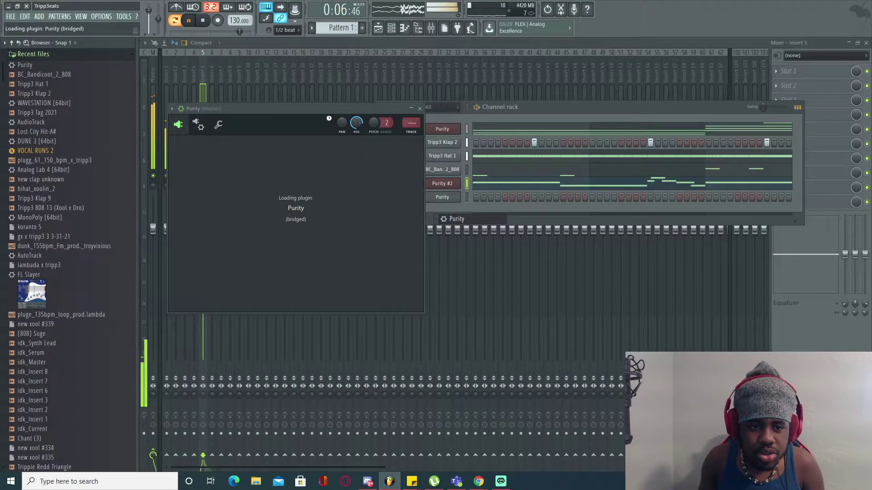
drag(342, 113, 529, 119)
drag(166, 229, 166, 248)
click(391, 28)
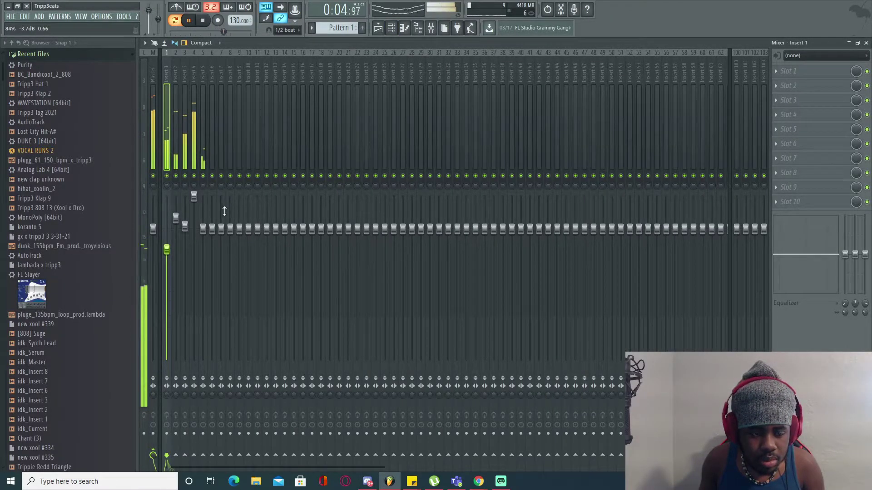
Load the Tripp3 Xool Krash preset from the Tripp3 V2 bank into Purity #3
click(393, 27)
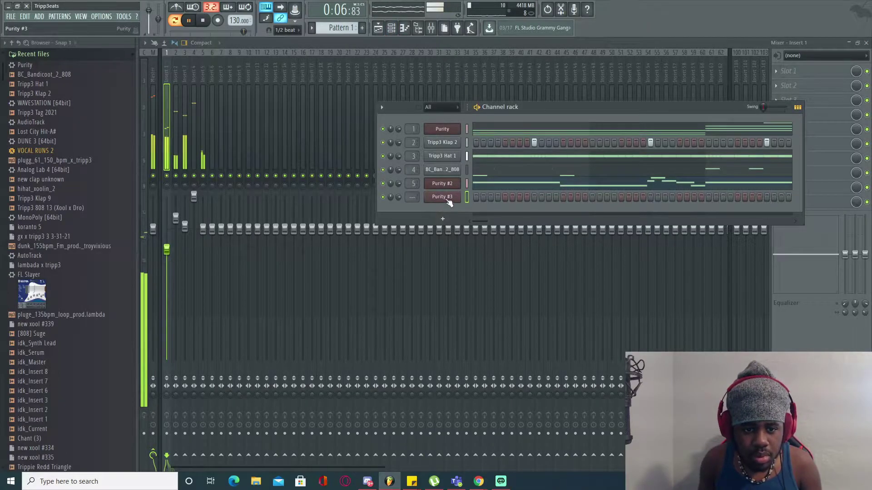
click(446, 200)
click(579, 367)
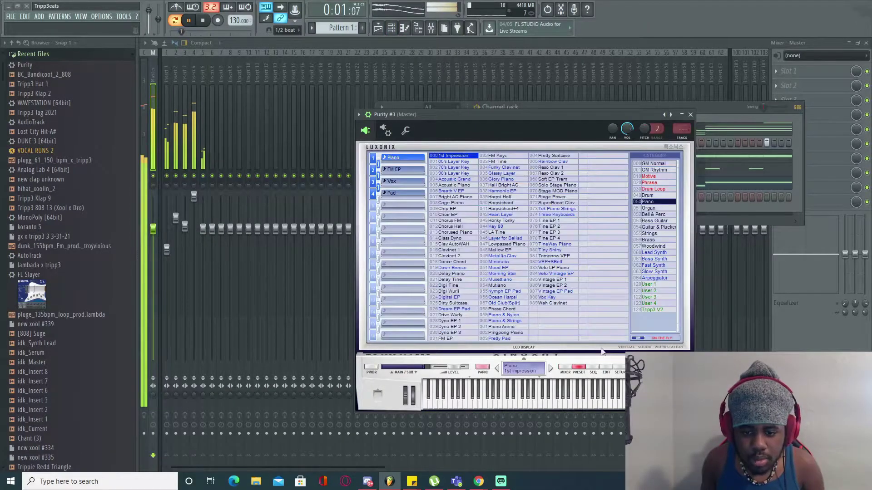
click(669, 266)
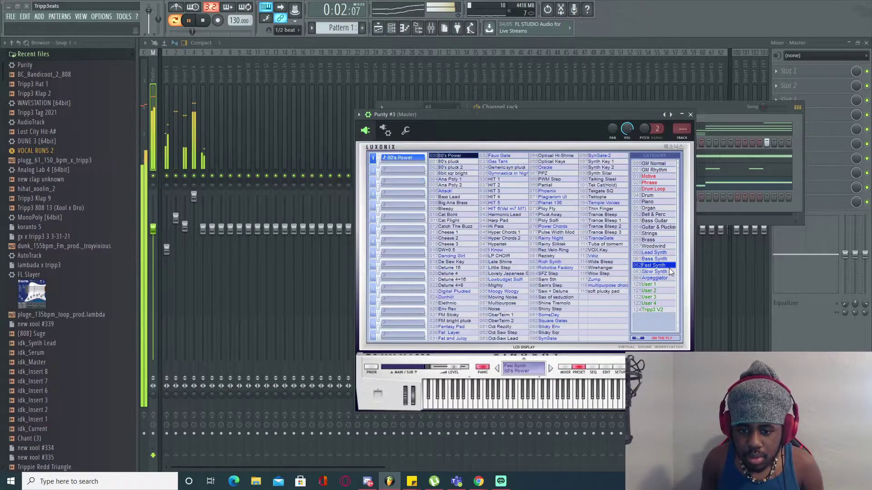
click(665, 310)
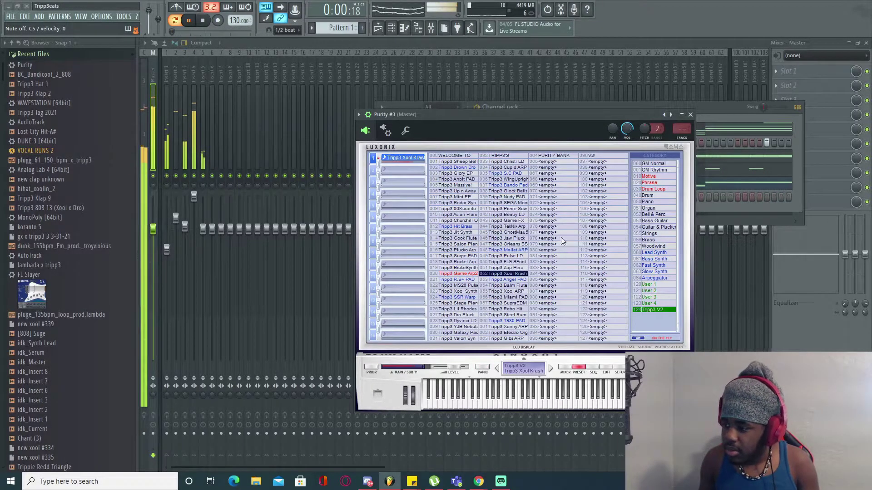
click(681, 115)
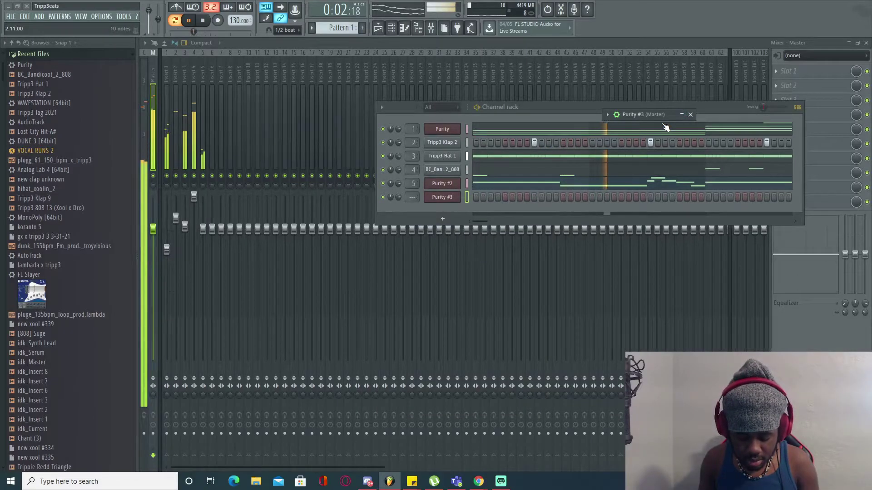
Place a hit on step 1 of Purity #3, route the channel to mixer Insert 6 and lower that insert's level
click(476, 197)
drag(413, 197, 412, 181)
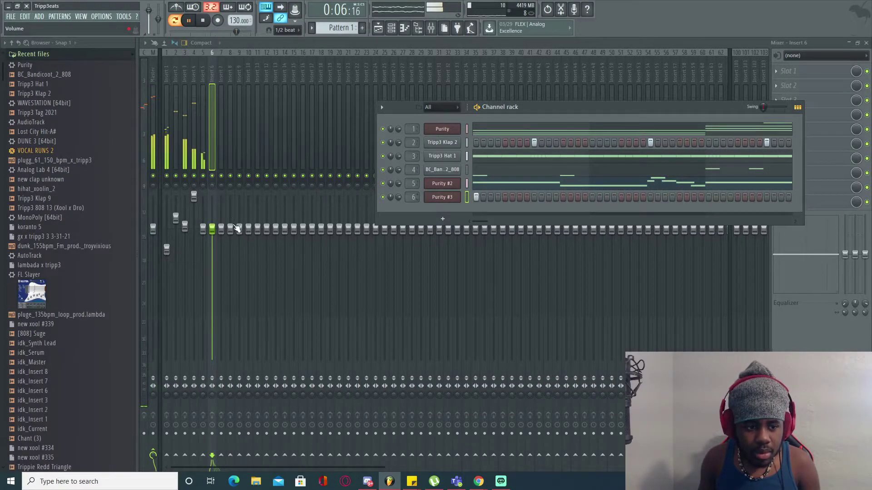
drag(212, 229, 212, 236)
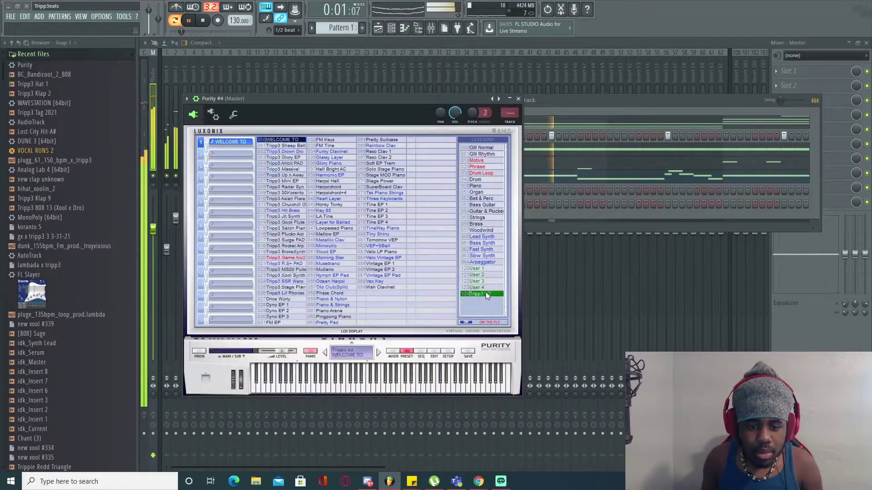
Choose a sound for Purity #4 from the Tripp3 V2 bank, trying FL9 SFont, Pulse LD, Jaw Pluck and Valon Syn
click(353, 246)
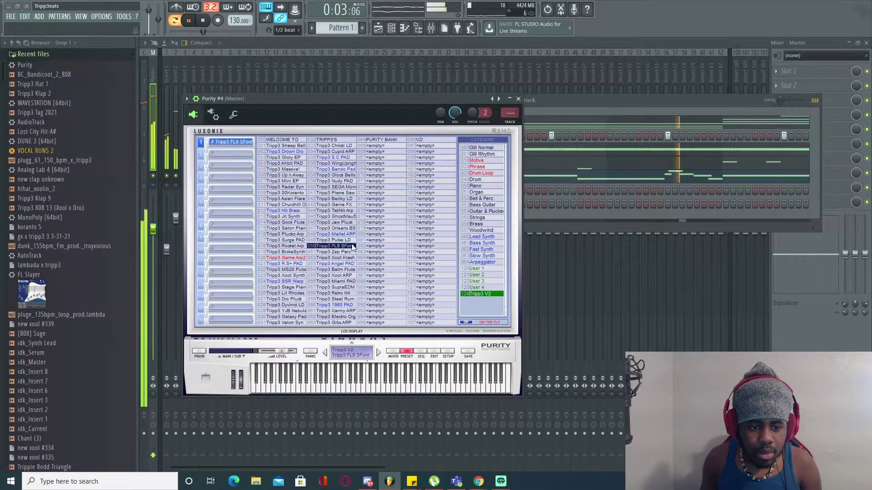
click(353, 241)
click(351, 223)
click(295, 323)
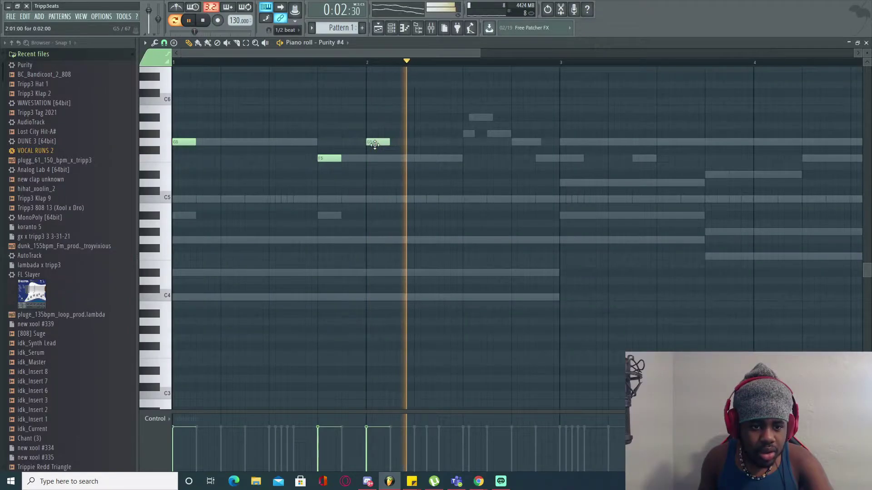
Extend the Purity #4 melody with G5 at the start of bar 3 and notes on beats 1 and 4 of bar 4
click(574, 143)
key(space)
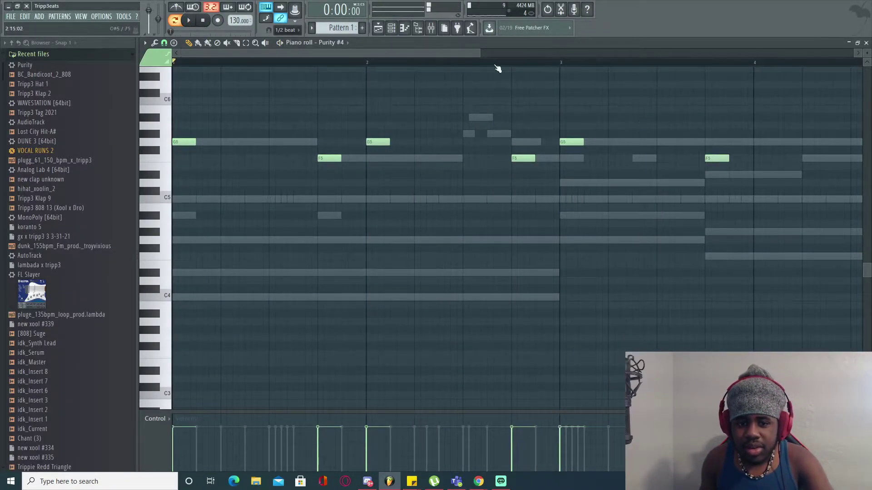
scroll(535, 54, down, 2)
key(space)
click(443, 143)
drag(631, 163, 587, 165)
Set the level of Insert 7, used by Purity #4, to about -6.9 dB in the mixer
click(434, 28)
click(403, 29)
click(391, 28)
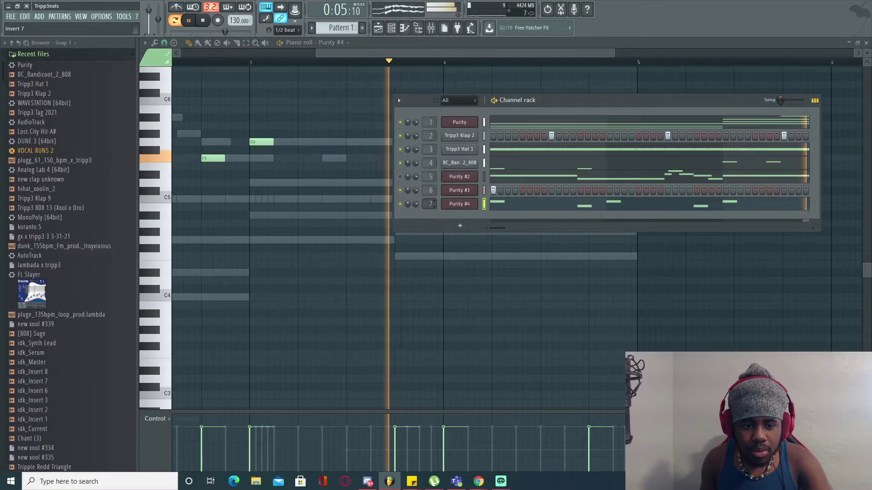
click(431, 28)
drag(221, 282, 221, 257)
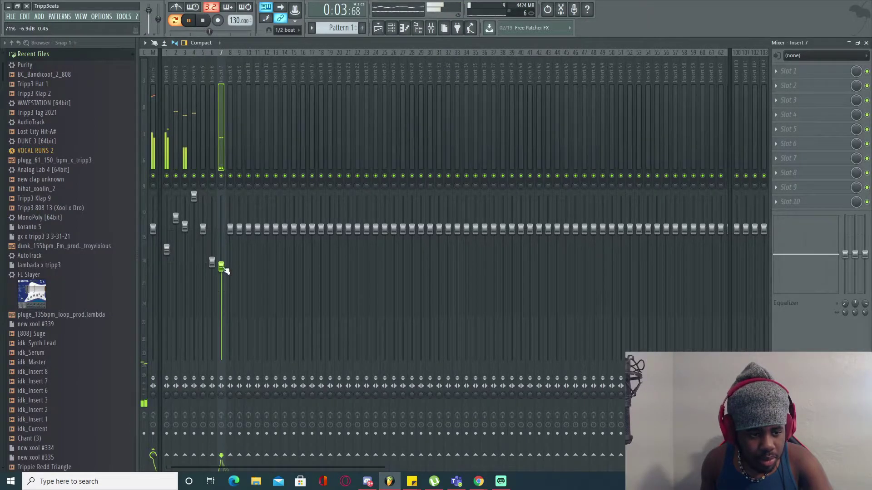
Add a Purity #5 channel with the Tripp3 Xool ARP preset and route it to mixer Insert 8
click(232, 157)
click(392, 27)
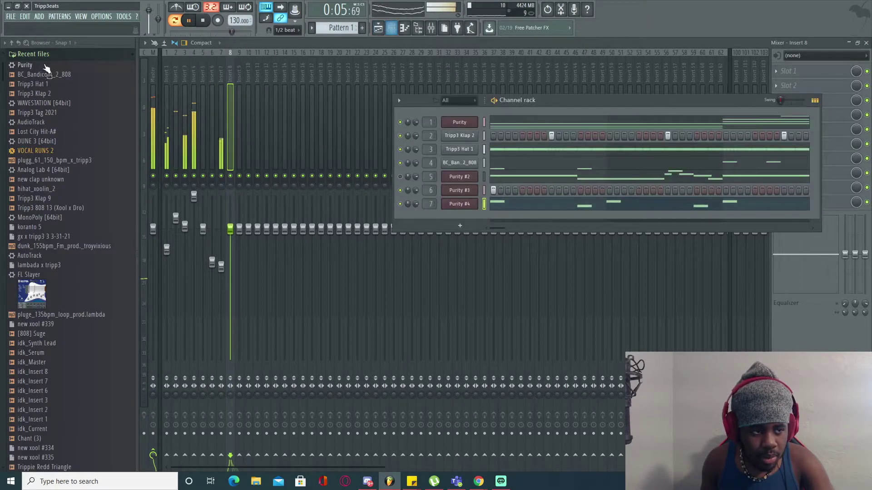
drag(481, 218, 477, 216)
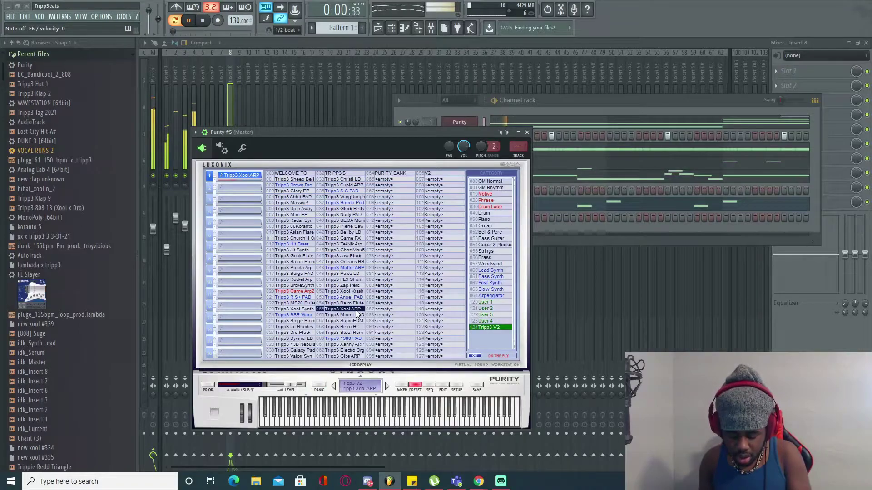
click(520, 133)
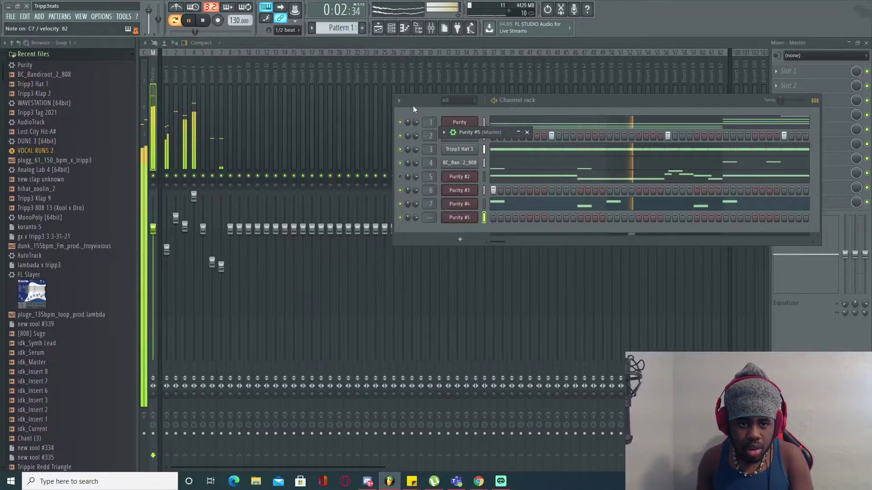
drag(415, 95, 363, 89)
drag(371, 208, 371, 190)
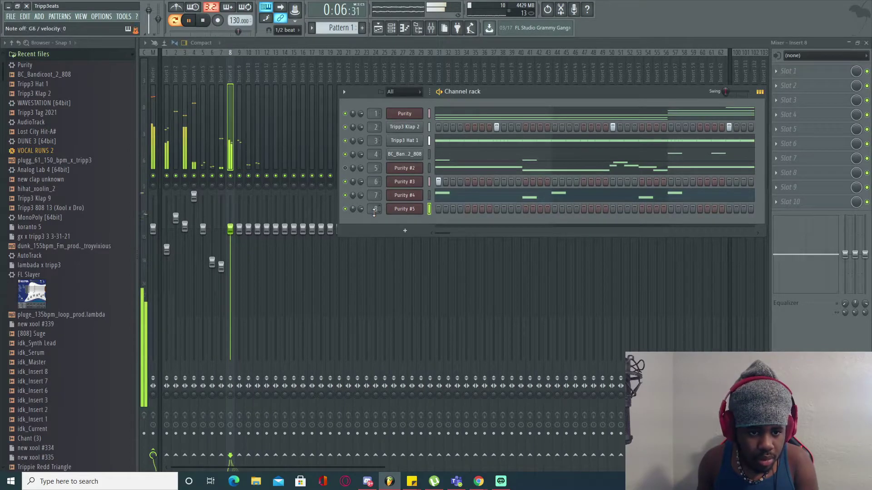
In the Purity #5 piano roll, draw a four-step C7 note on the last beat of bar 4
click(402, 29)
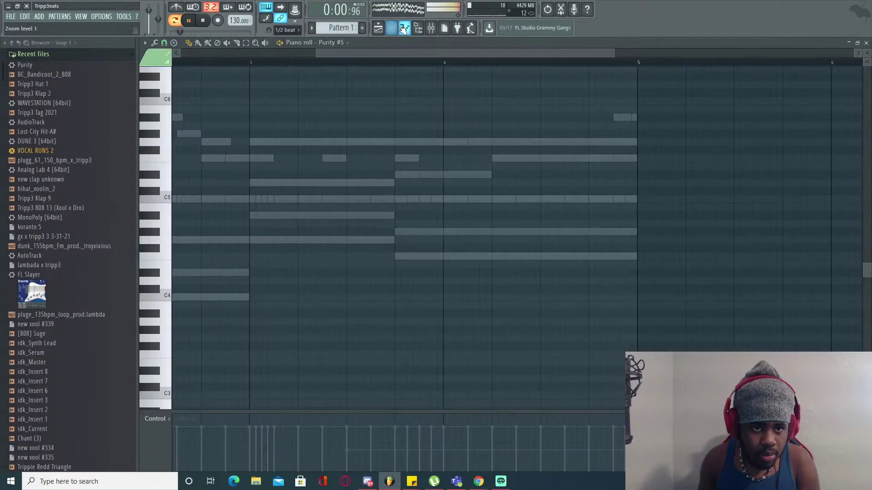
mouse_move(361, 55)
mouse_down()
mouse_move(237, 59)
mouse_move(368, 59)
mouse_up()
scroll(389, 90, up, 5)
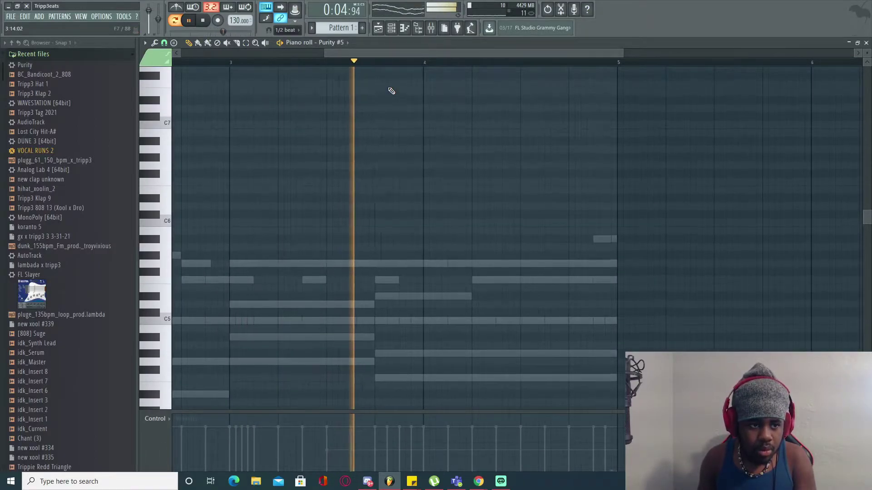
click(569, 125)
drag(592, 126, 619, 126)
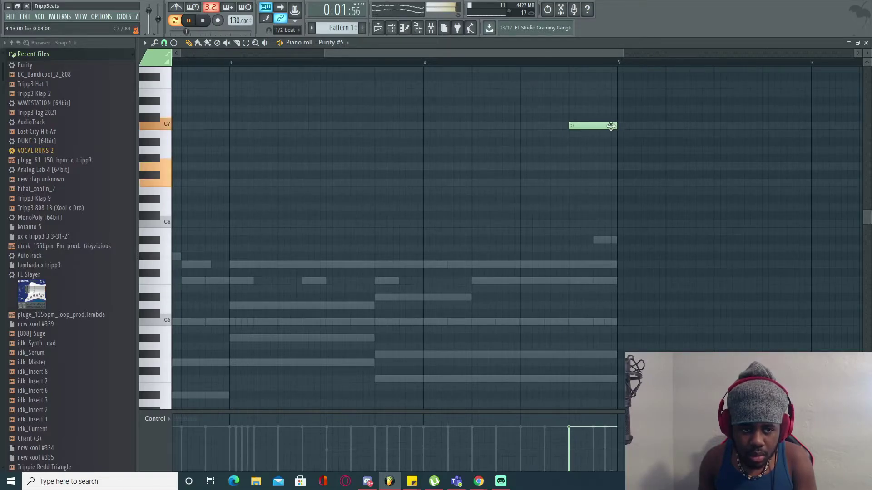
Lower Insert 8's level in the mixer and play the pattern back from the Purity #4 piano roll
key(F9)
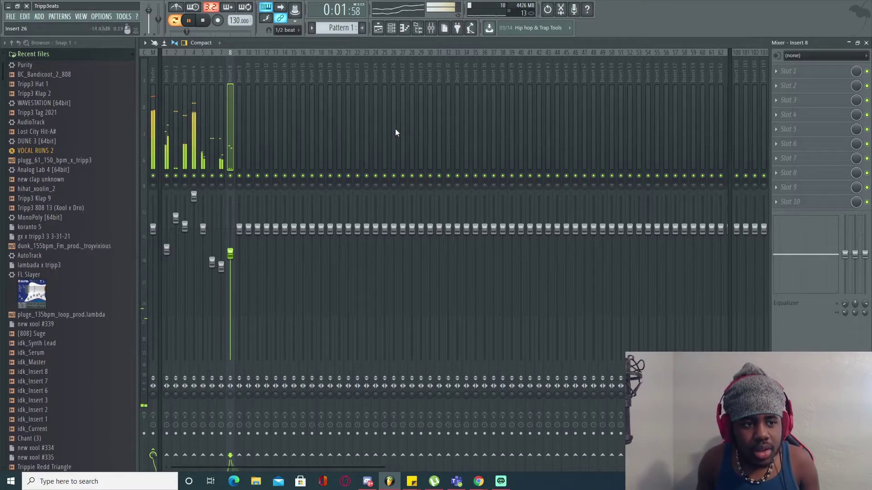
key(F7)
key(space)
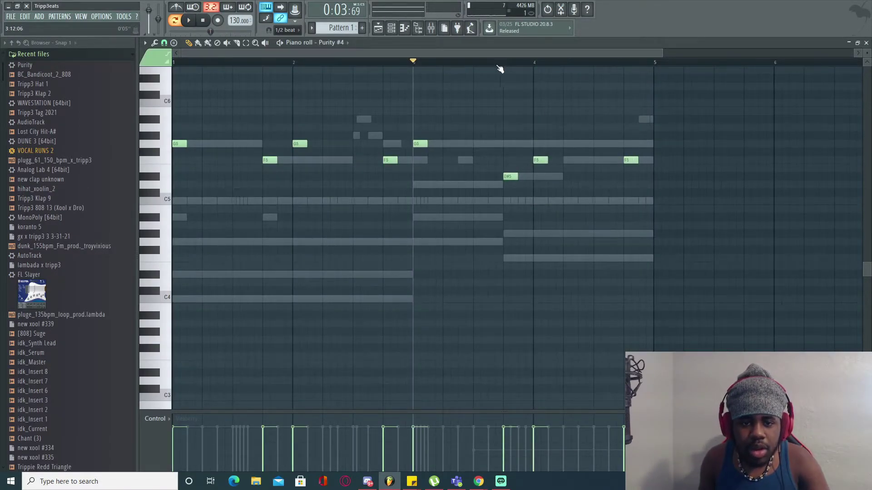
key(space)
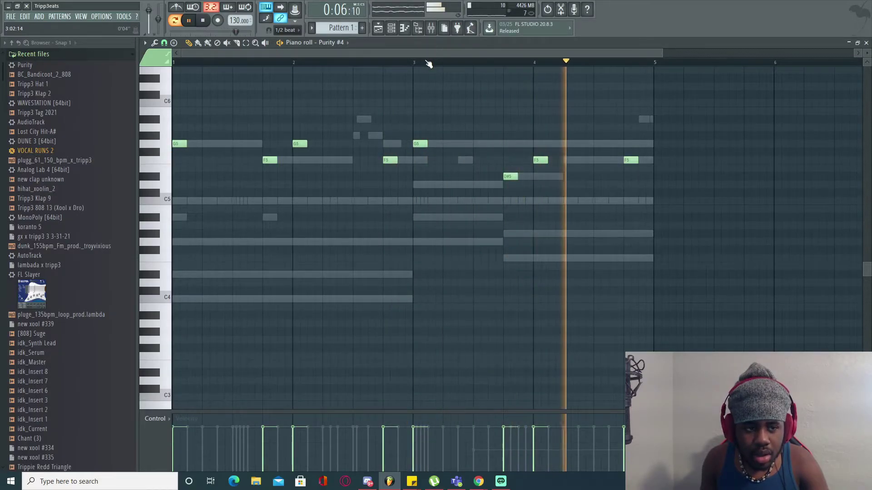
Add a Purity #6 channel and audition Tripp3 V2 presets for it, ending on Tripp3 Ahbit PAD
click(431, 27)
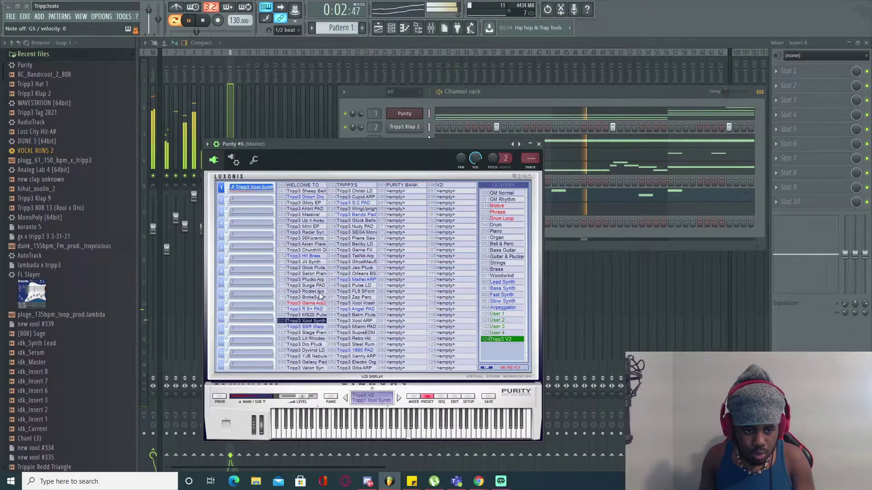
click(322, 273)
click(323, 261)
click(317, 209)
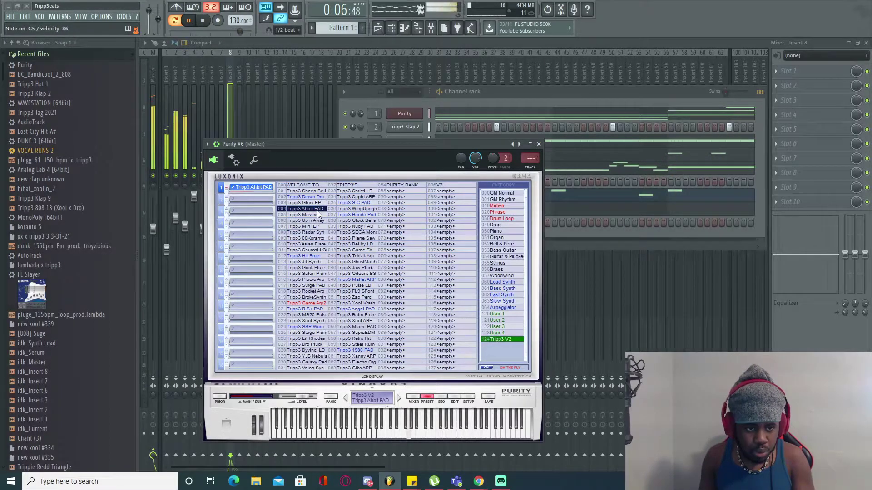
Route Purity #6 to mixer Insert 9 and select that insert in the mixer
drag(317, 170, 370, 307)
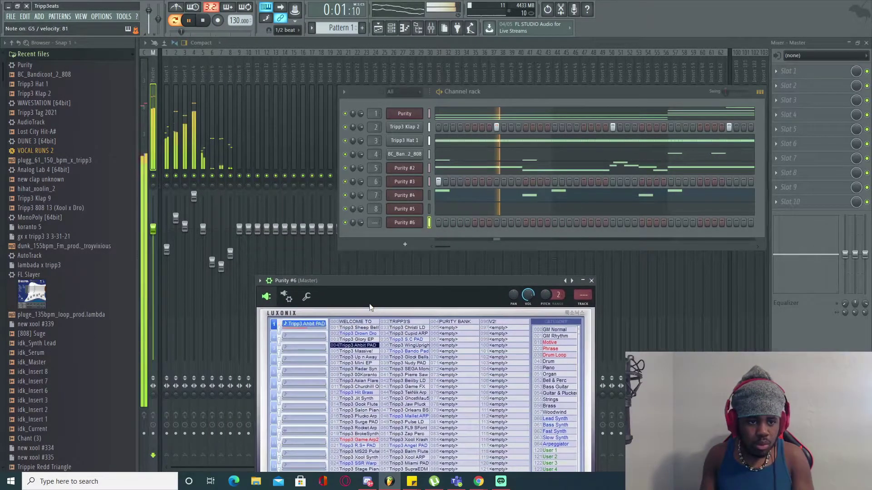
drag(374, 222, 374, 187)
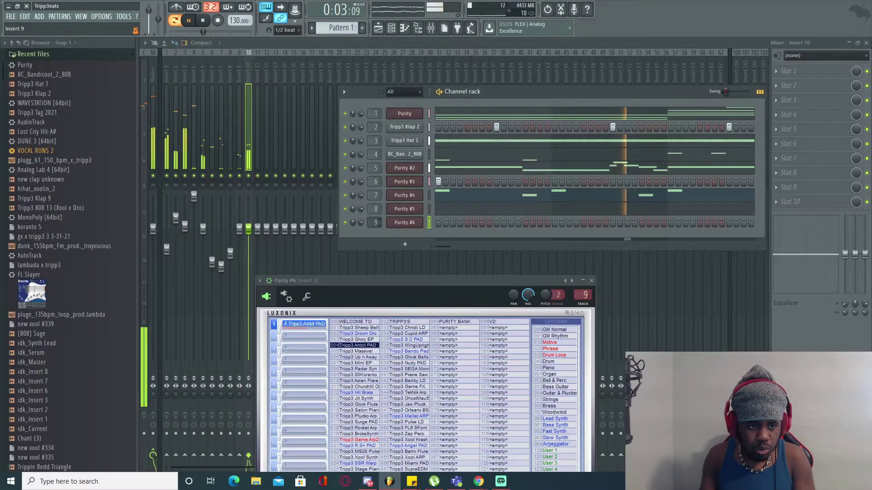
click(242, 180)
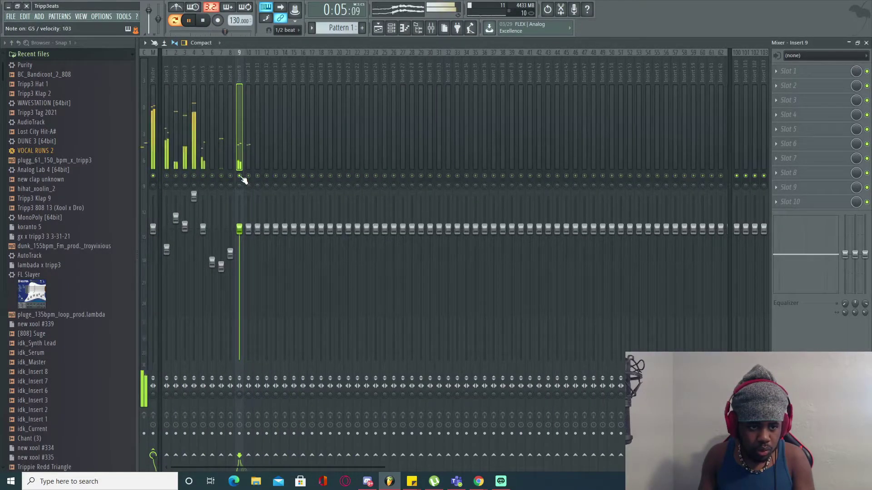
Duplicate the four G5 notes in bar 1 of Purity #6 three times to fill bars 2 to 4
drag(178, 130, 312, 181)
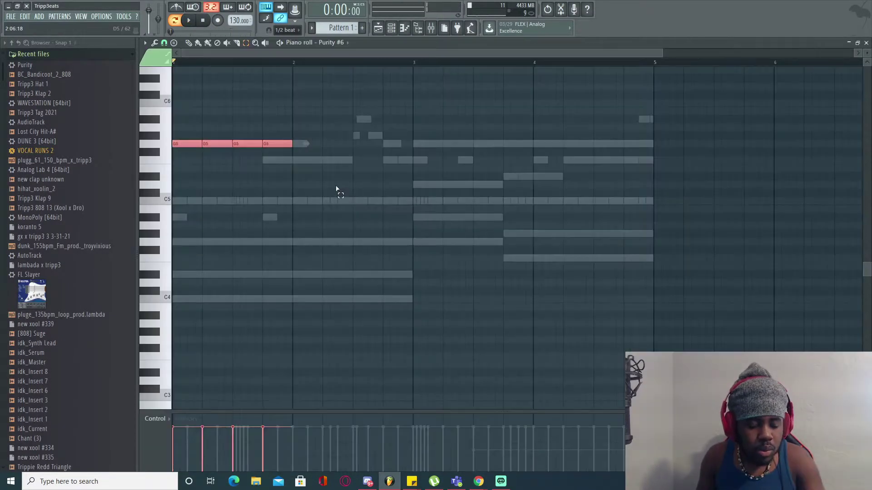
key(ctrl+b)
key(ctrl+b)
key(ctrl+b)
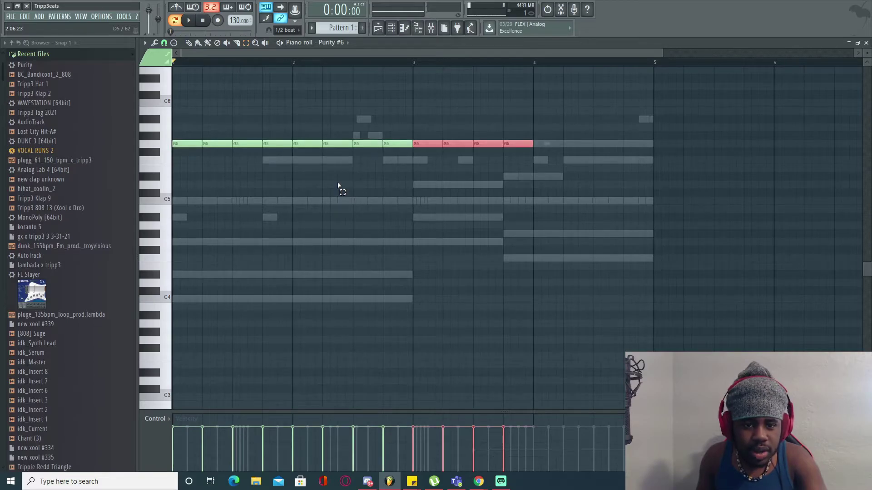
Solo the Purity #6 channel, play the pattern and open its instrument window
click(391, 28)
right_click(345, 222)
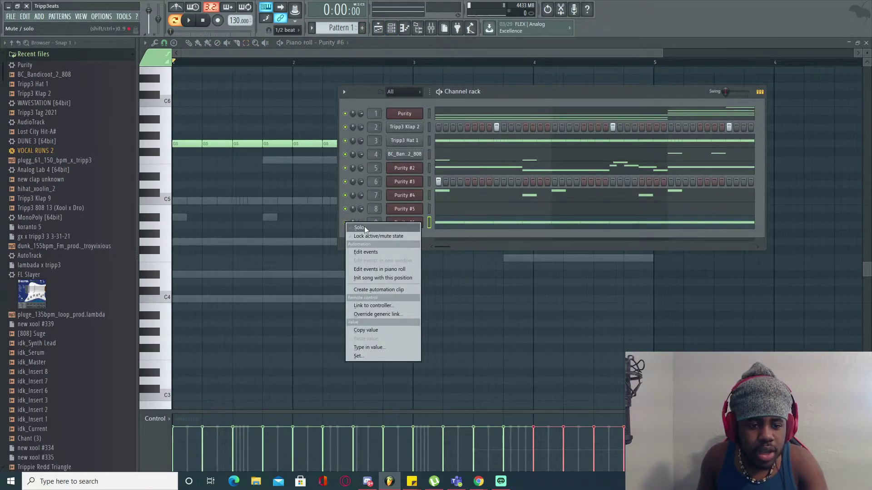
click(363, 227)
key(space)
click(405, 222)
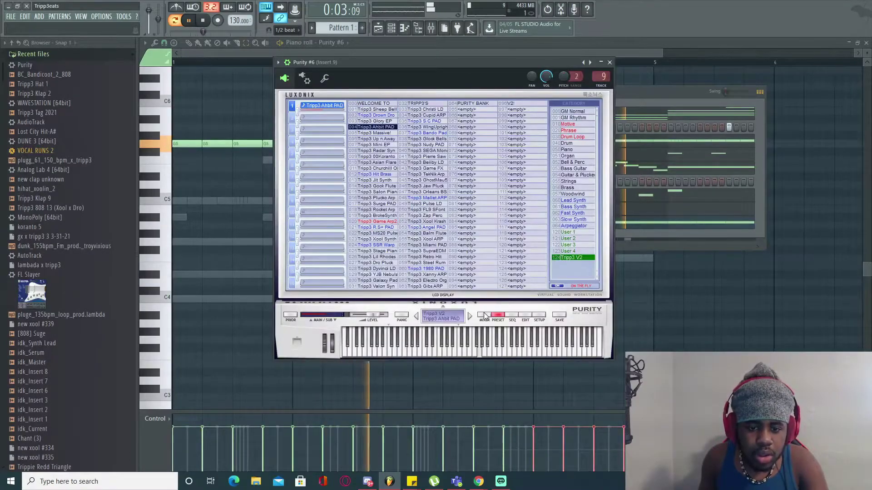
Close the Purity #6 instrument window and shorten all its G5 notes across the four bars to stabs under half a beat long
click(484, 317)
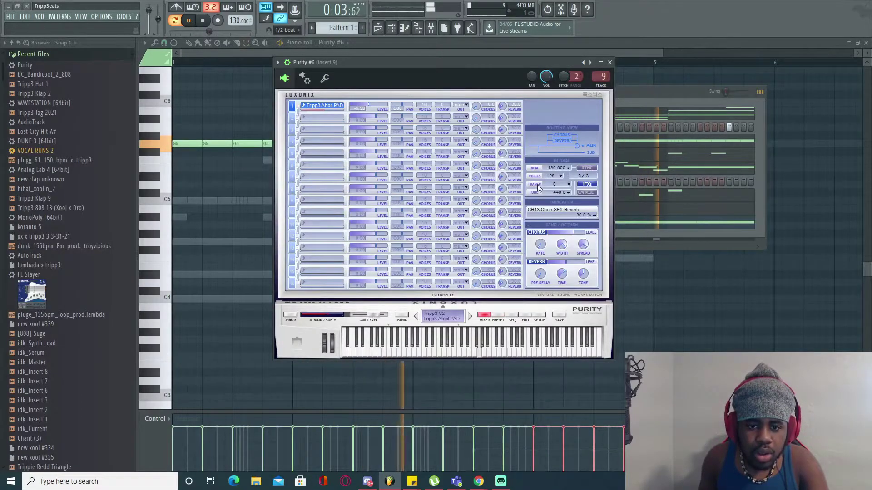
click(609, 62)
click(190, 43)
double_click(245, 43)
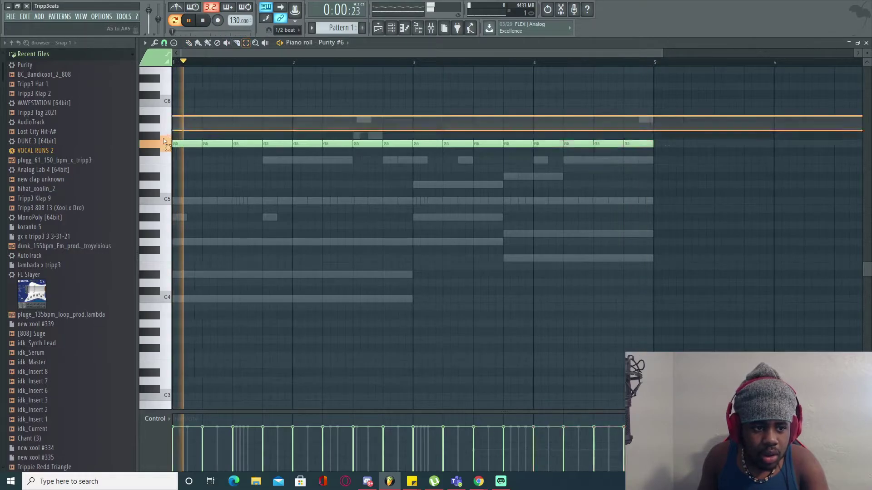
click(189, 43)
drag(200, 144, 185, 143)
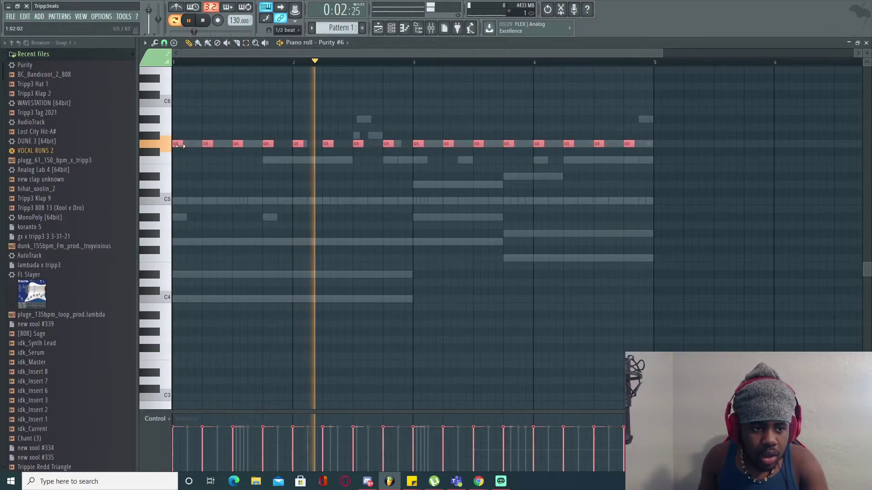
Bring all channels back from solo and lower the Insert 9 volume fader to balance Purity #6 against the full beat
click(432, 30)
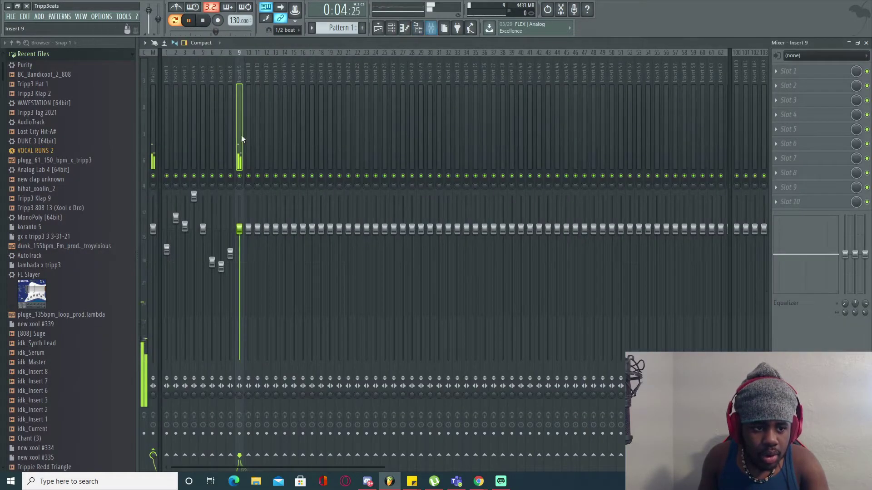
click(391, 28)
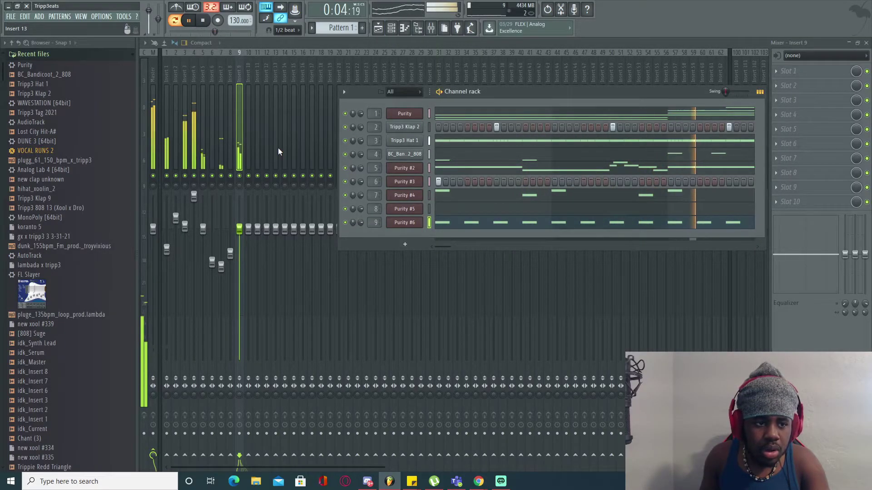
drag(239, 227, 239, 241)
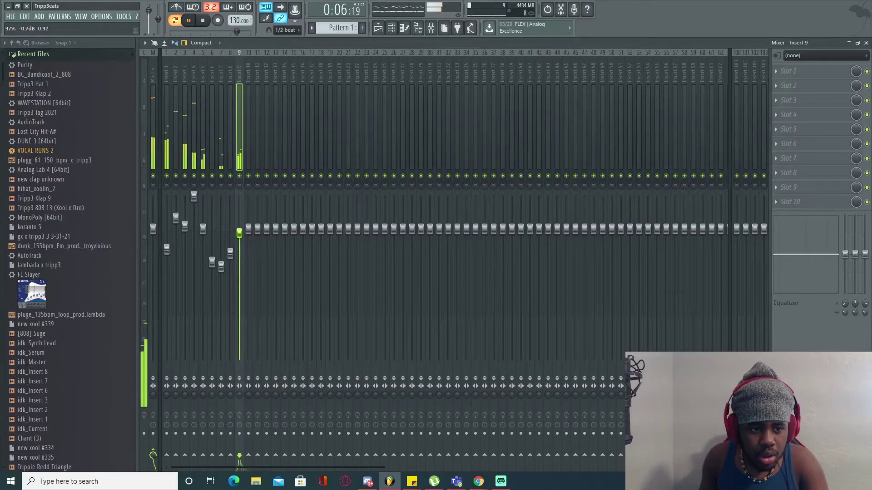
drag(245, 253, 245, 256)
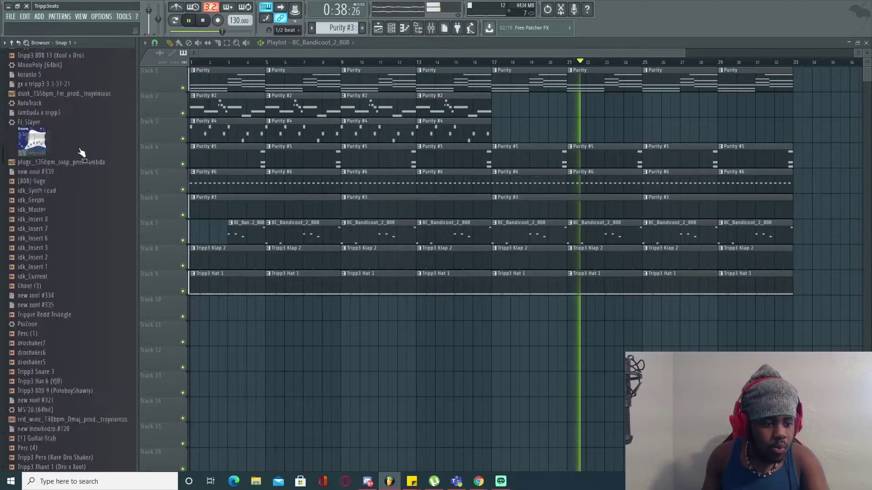
scroll(81, 152, down, 10)
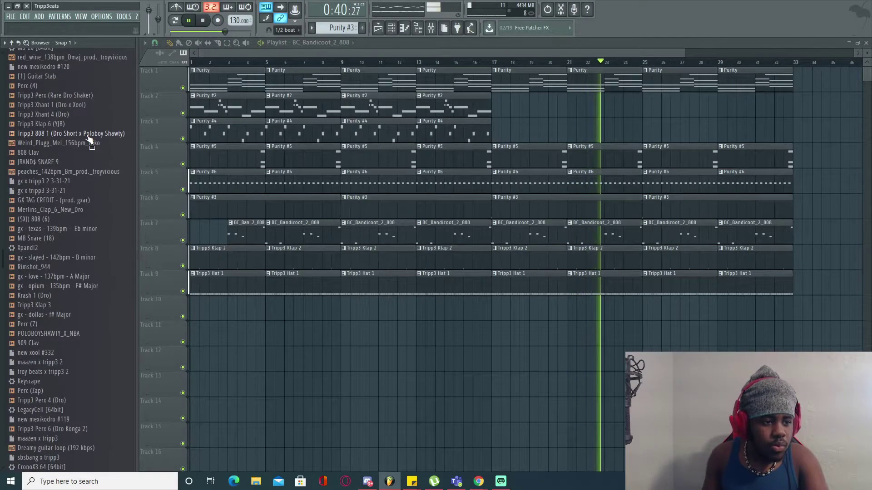
scroll(88, 136, up, 15)
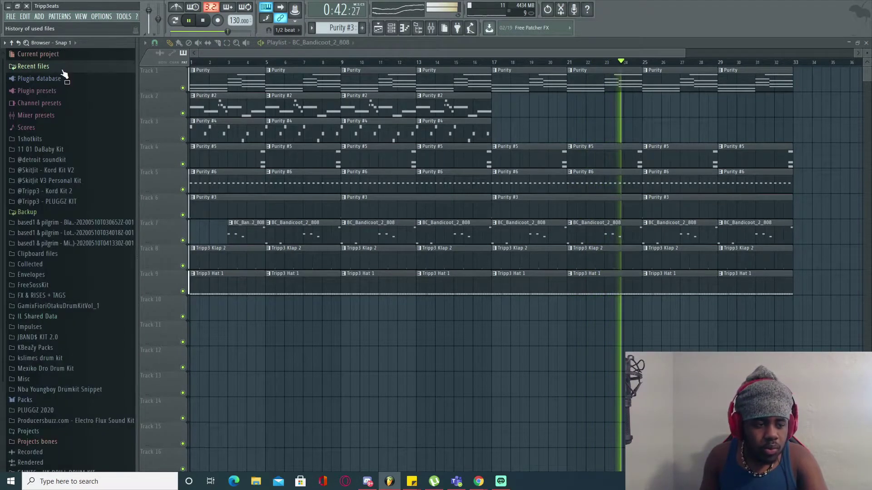
click(62, 68)
scroll(72, 138, down, 6)
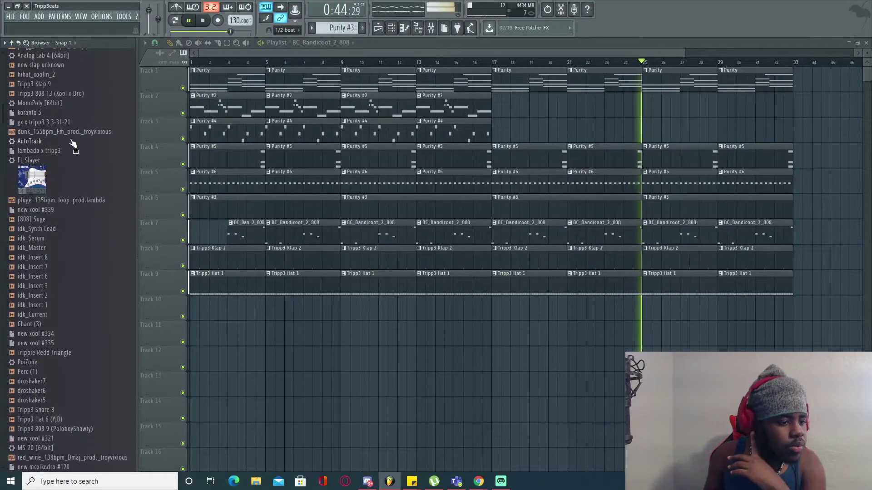
scroll(70, 141, down, 6)
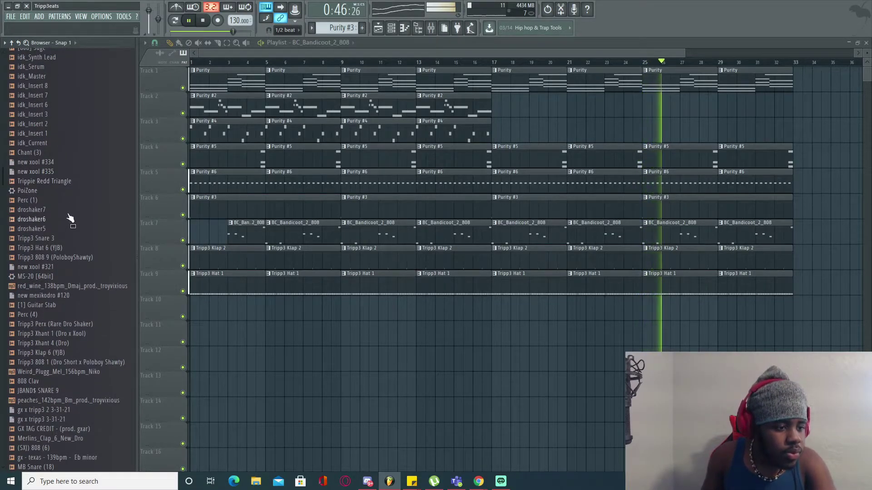
scroll(69, 219, down, 12)
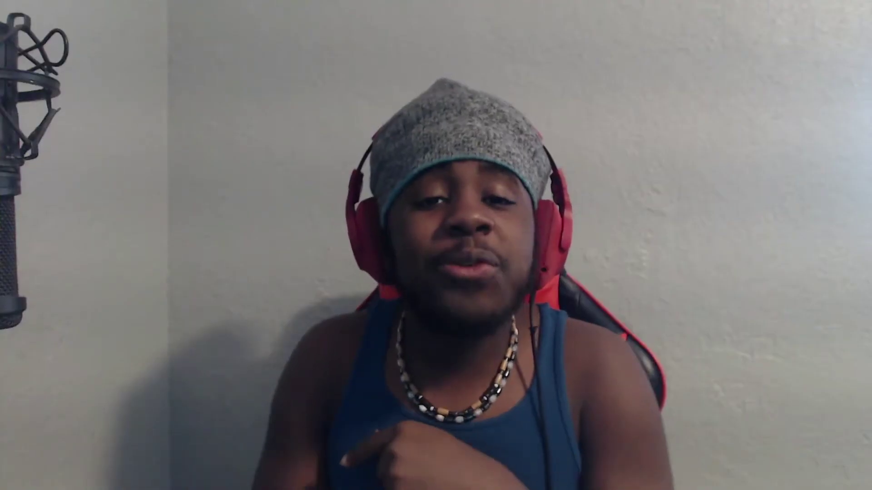